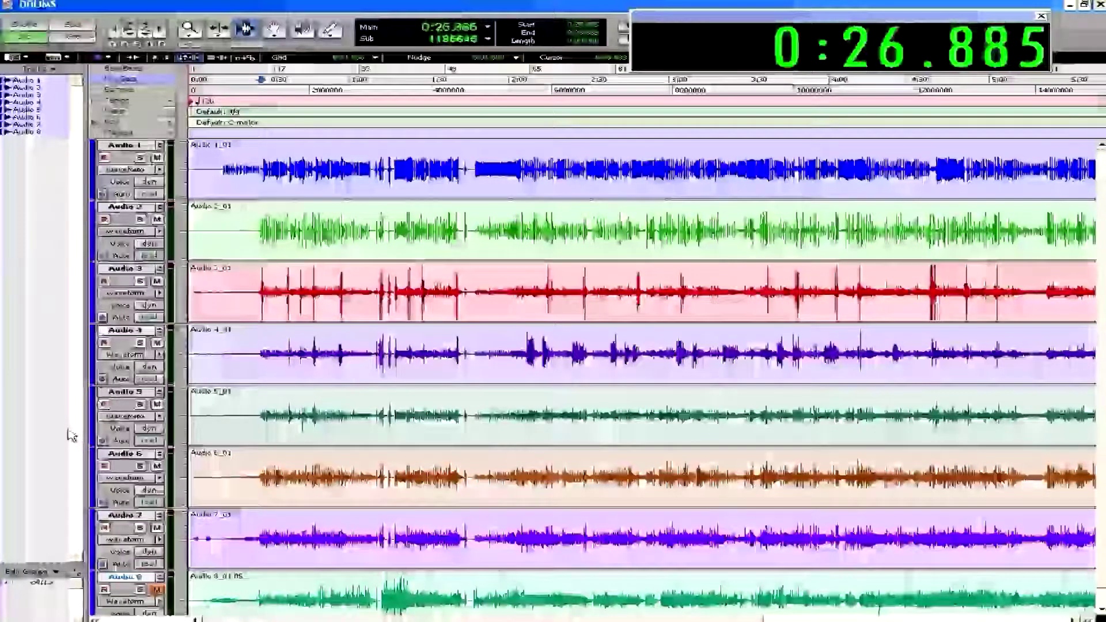
Step: Audition the drum tracks and place the edit cursor at 0:28.135 on Audio 1, just before the first loud hit
key(space)
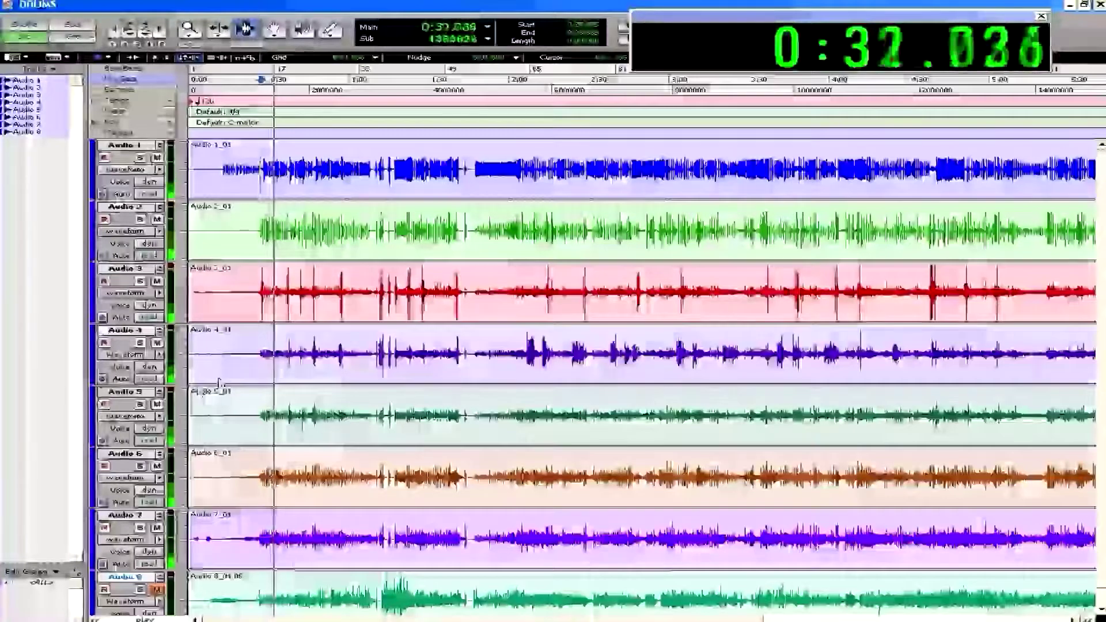
key(space)
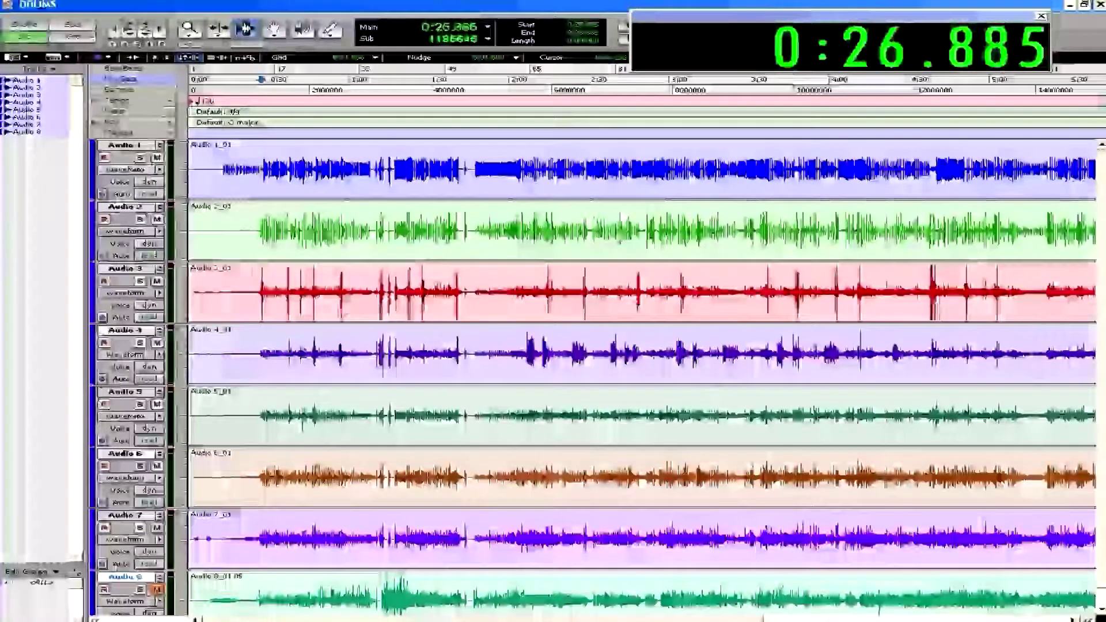
click(260, 165)
key(ctrl+bracketright)
key(ctrl+bracketright)
key(ctrl+bracketright)
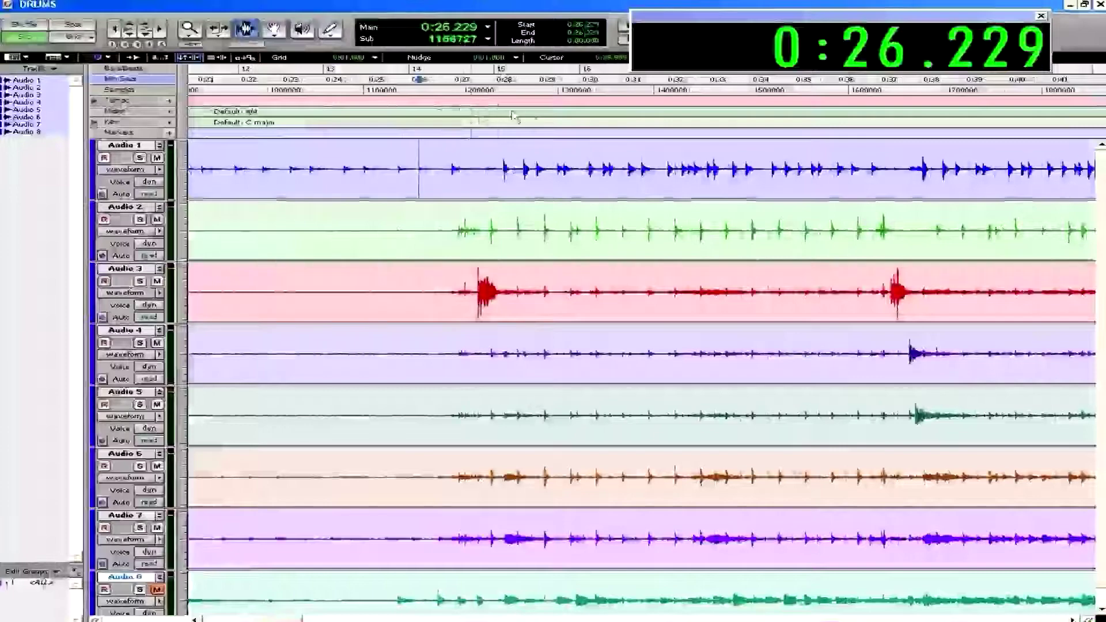
click(500, 167)
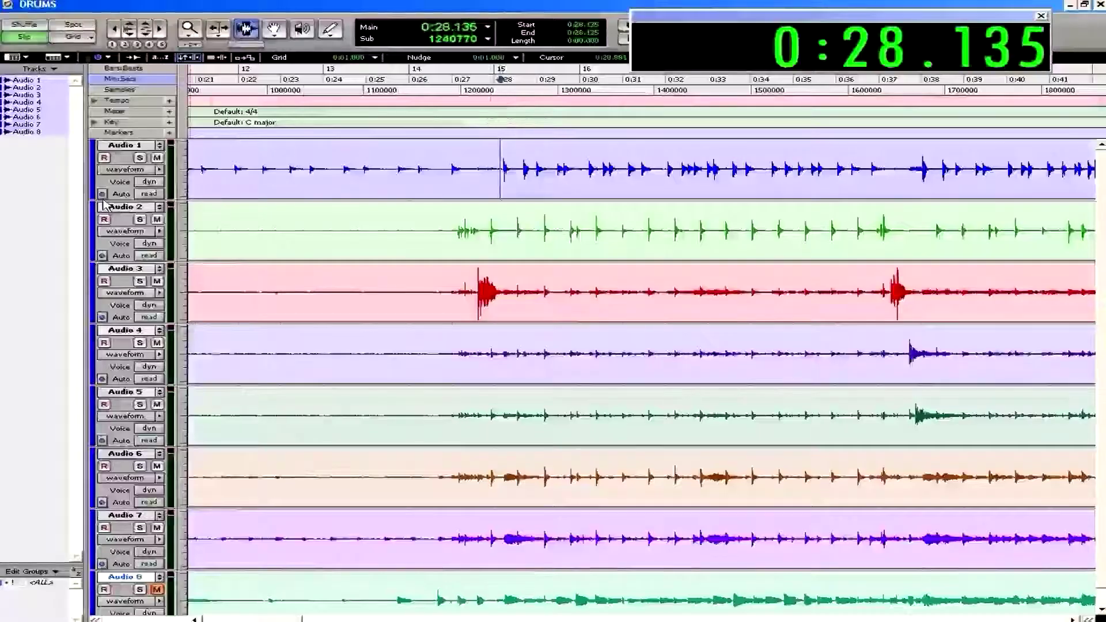
Step: Audition Audio 1 and Audio 2 from the cursor, each soloed on its own
click(140, 158)
key(space)
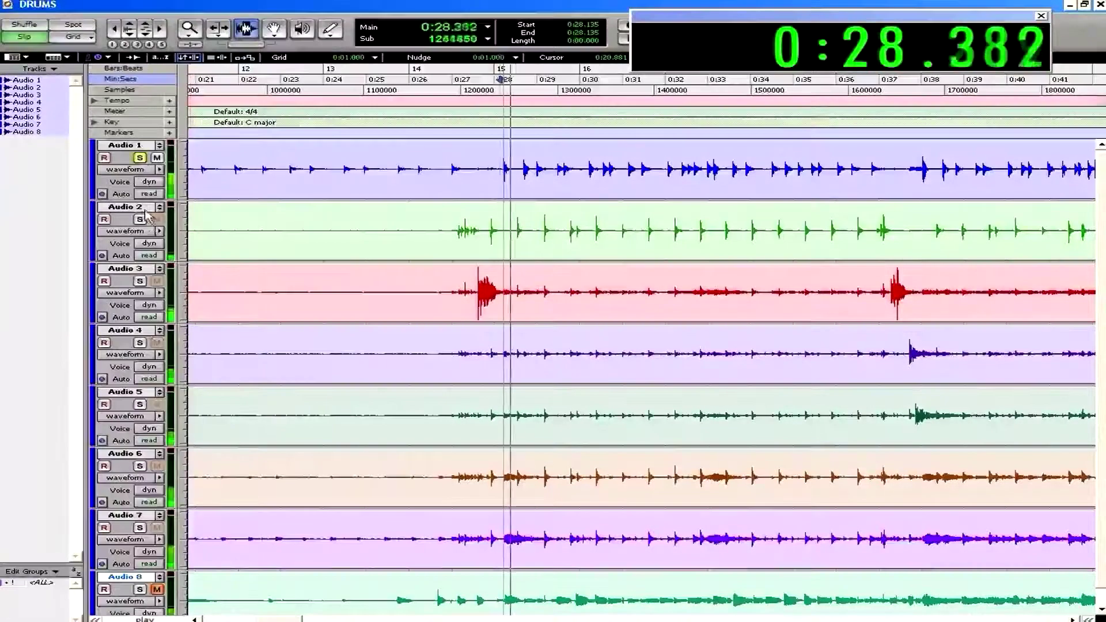
key(space)
click(140, 158)
click(139, 220)
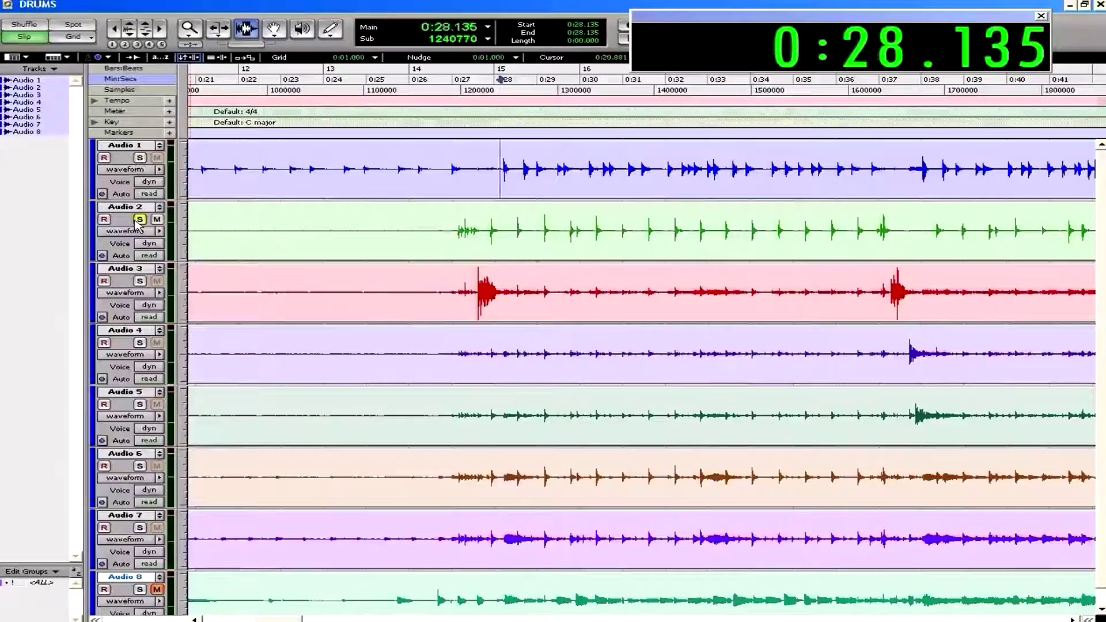
key(space)
key(space)
click(140, 219)
Step: Solo Audio 1 and rename the track as kick
click(139, 158)
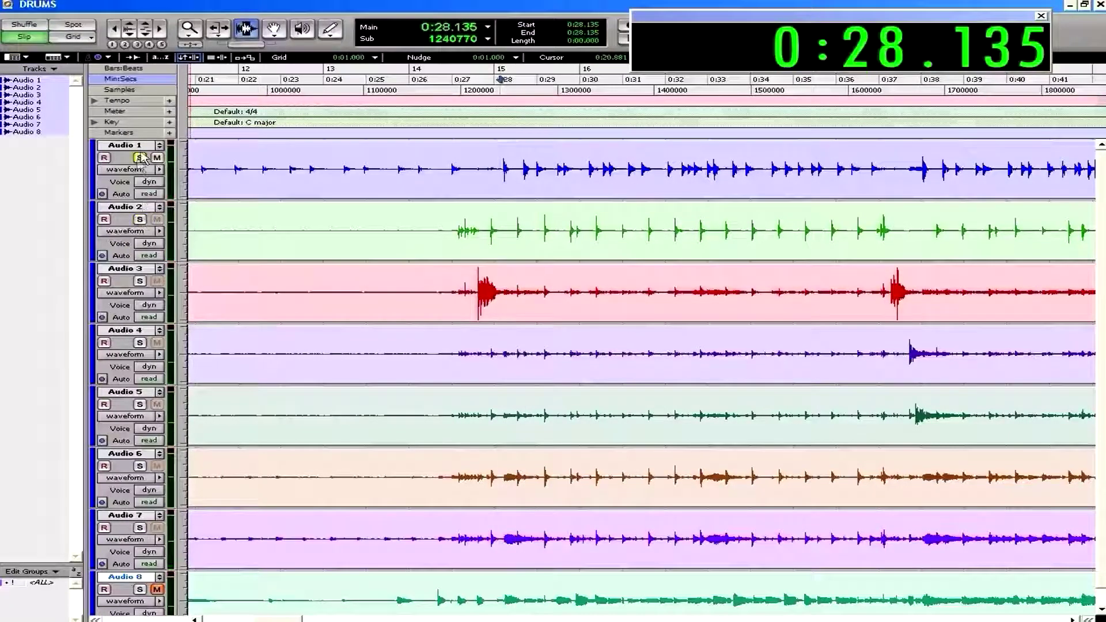
double_click(138, 146)
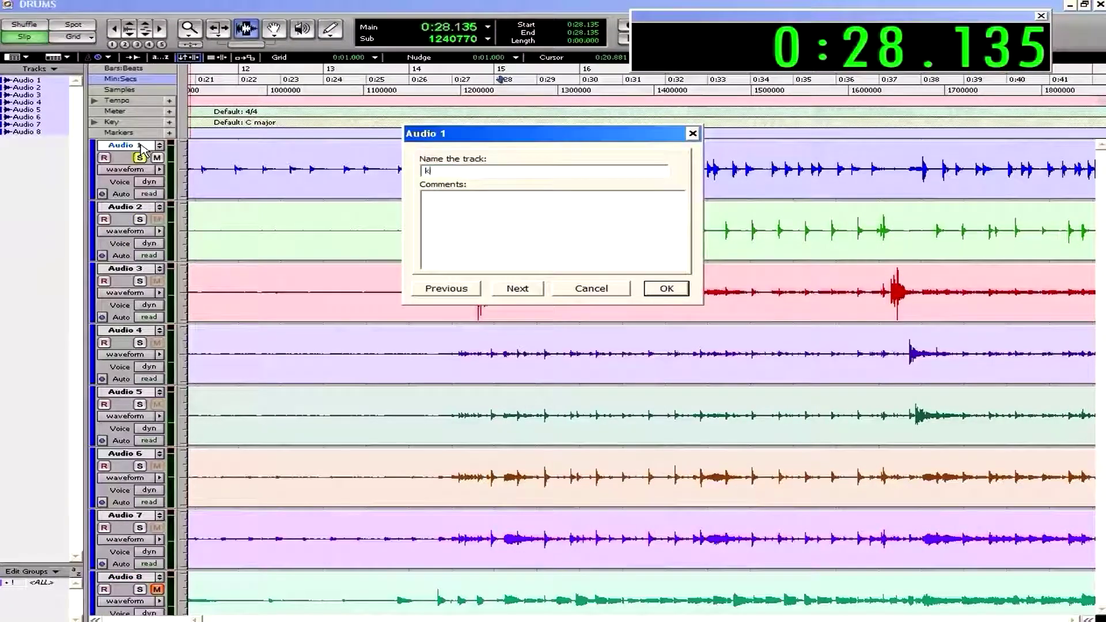
click(667, 289)
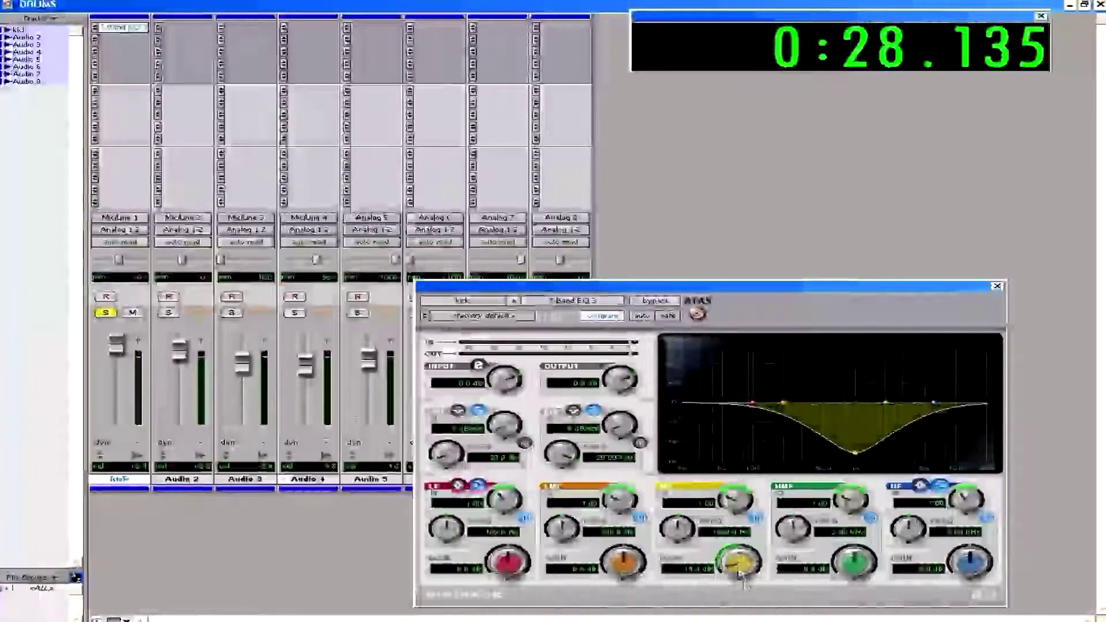
Step: On the kick's 7-Band EQ 3, set LMF to -10.4 dB at 323.9 Hz with Q about 1.6 and HMF to 9.2 dB at 3.50 kHz
drag(567, 562, 620, 582)
drag(552, 521, 556, 512)
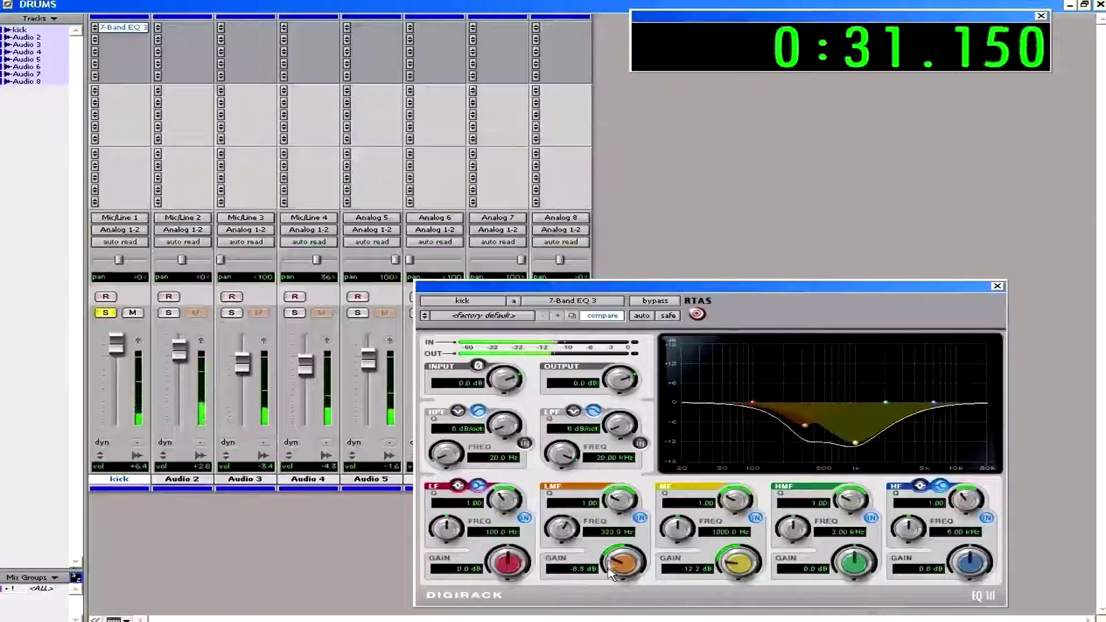
drag(622, 564, 624, 575)
drag(620, 502, 620, 492)
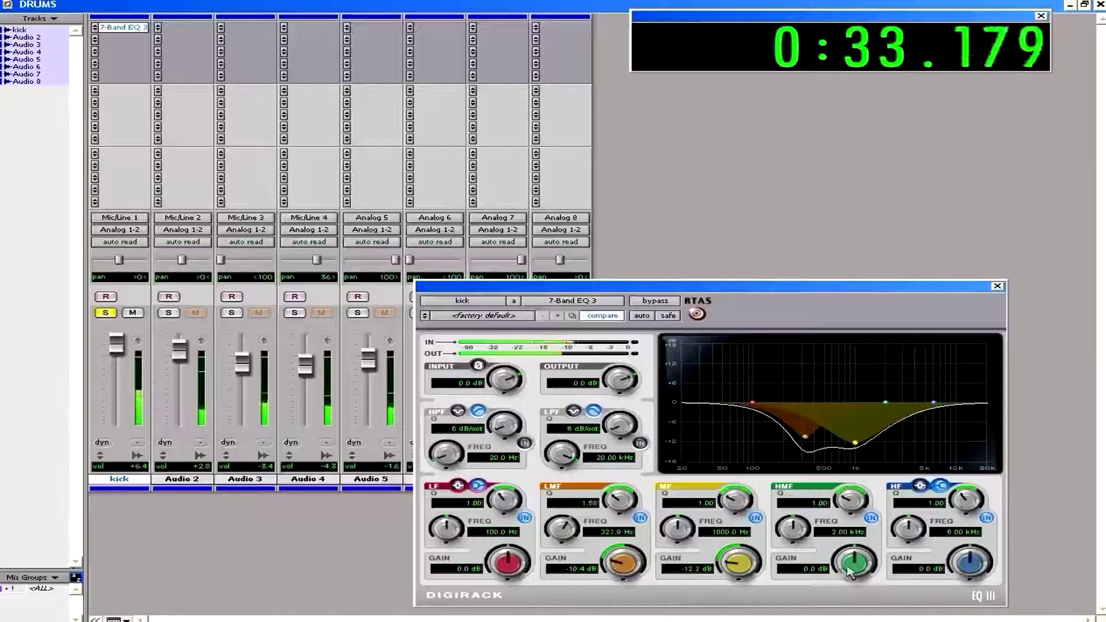
drag(853, 566, 800, 511)
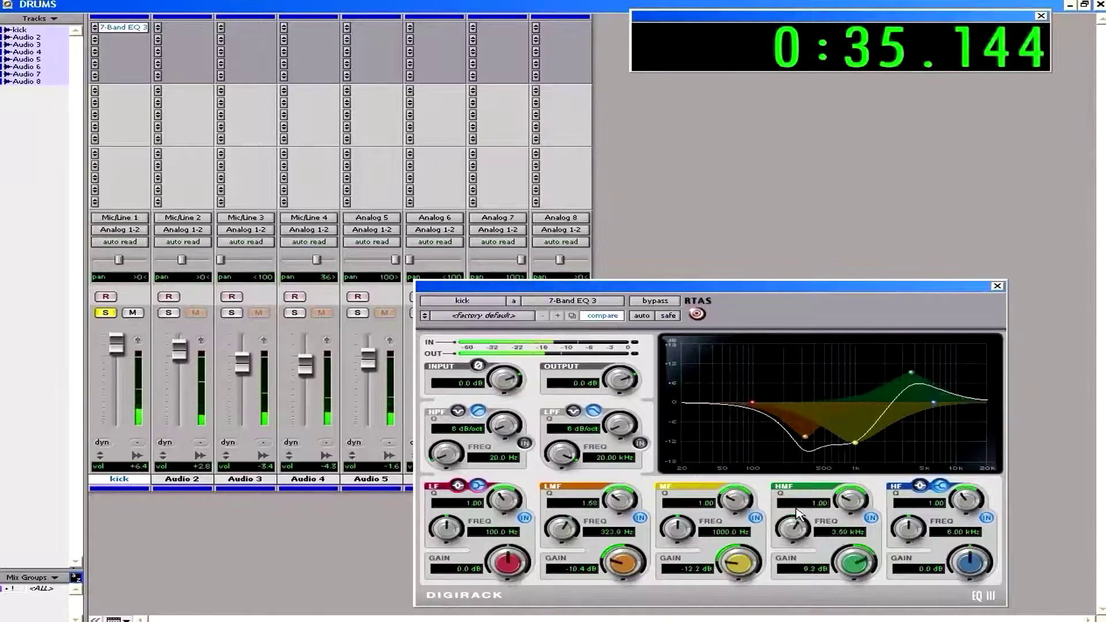
Step: Remove the 7-Band EQ 3 insert from the kick track and return to the track waveforms
click(998, 287)
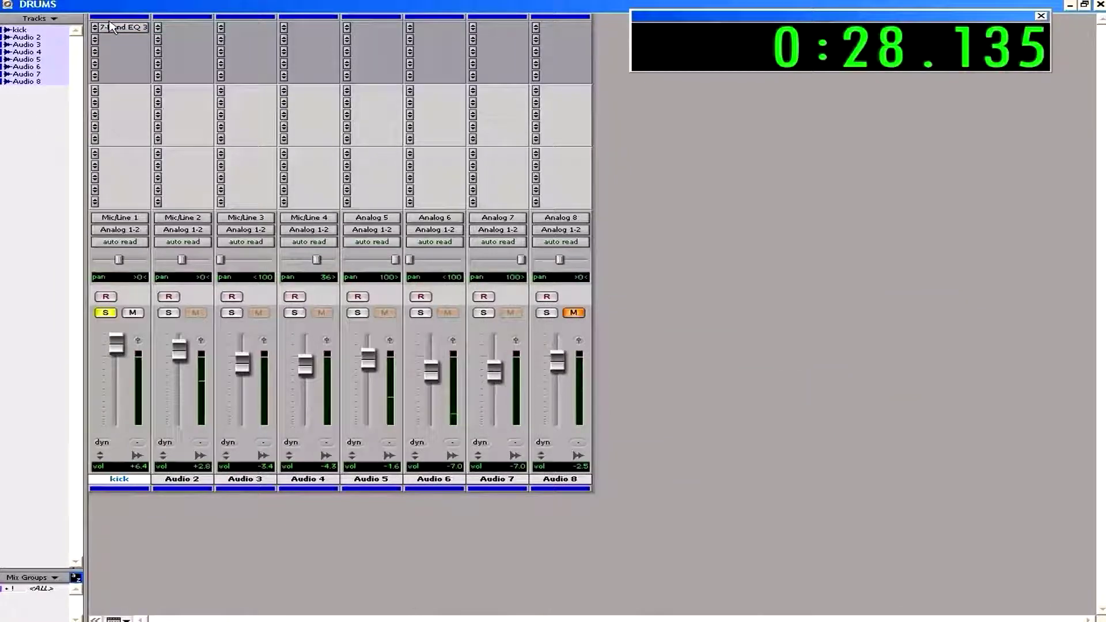
click(95, 32)
click(115, 28)
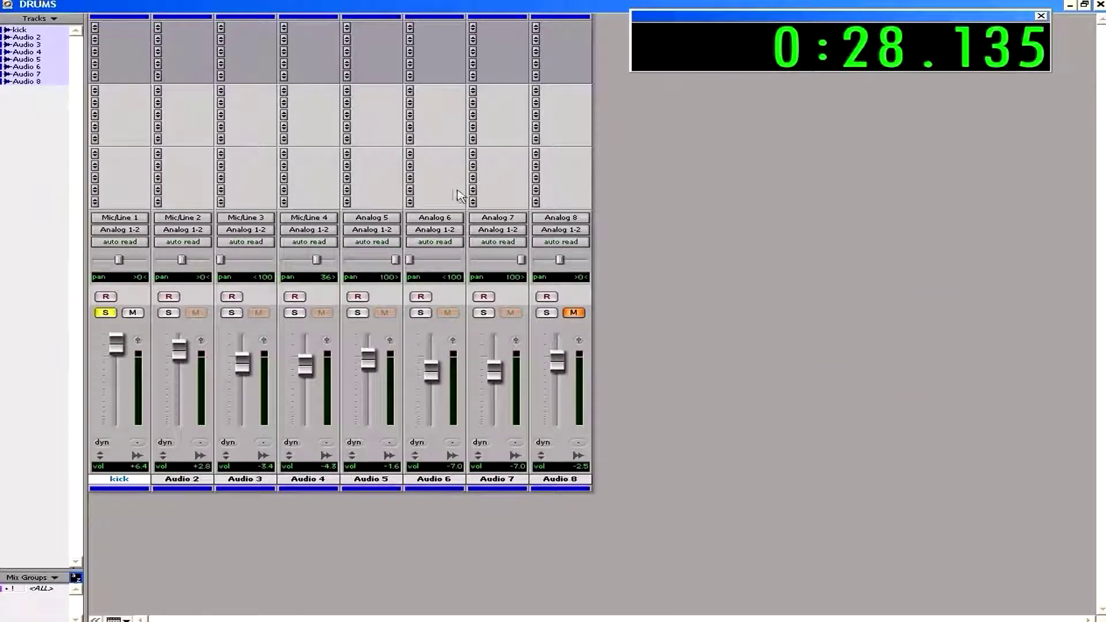
key(ctrl+equal)
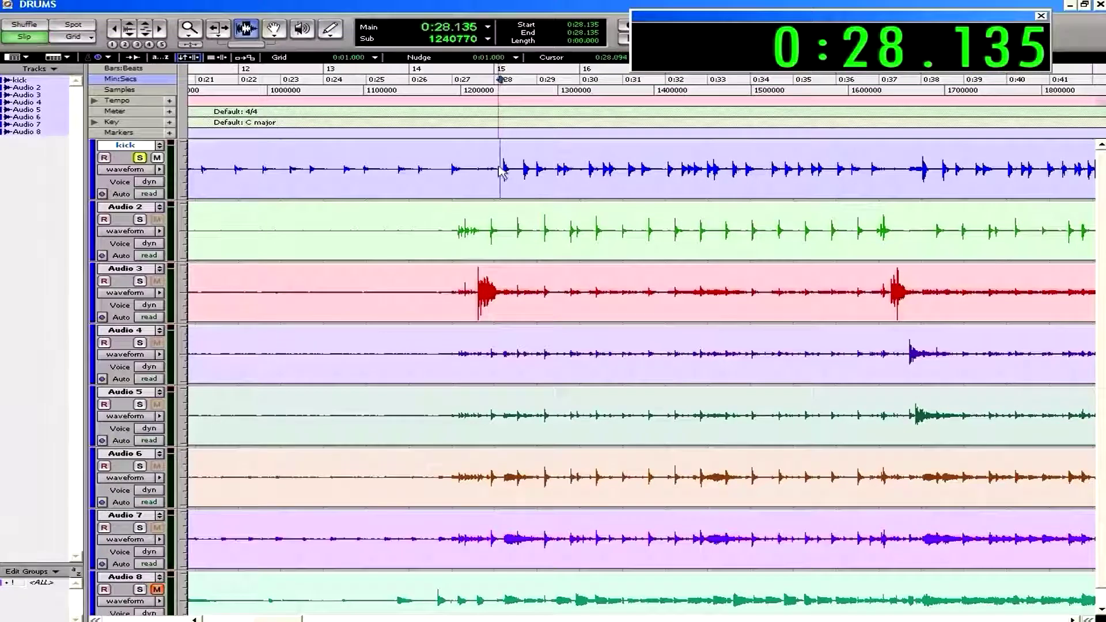
drag(505, 169, 797, 173)
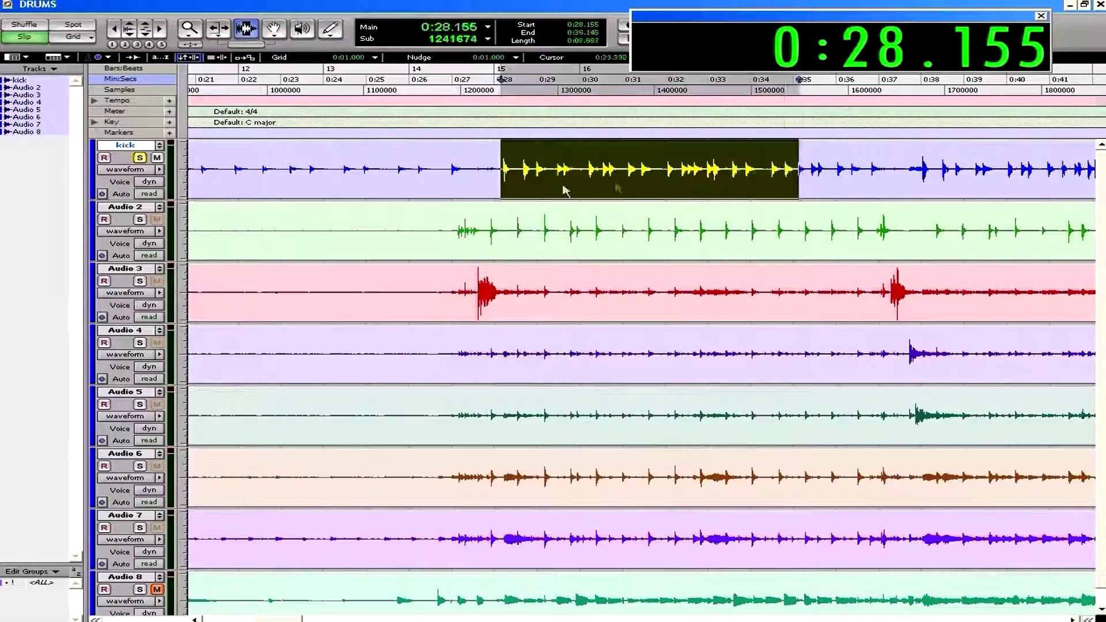
click(562, 170)
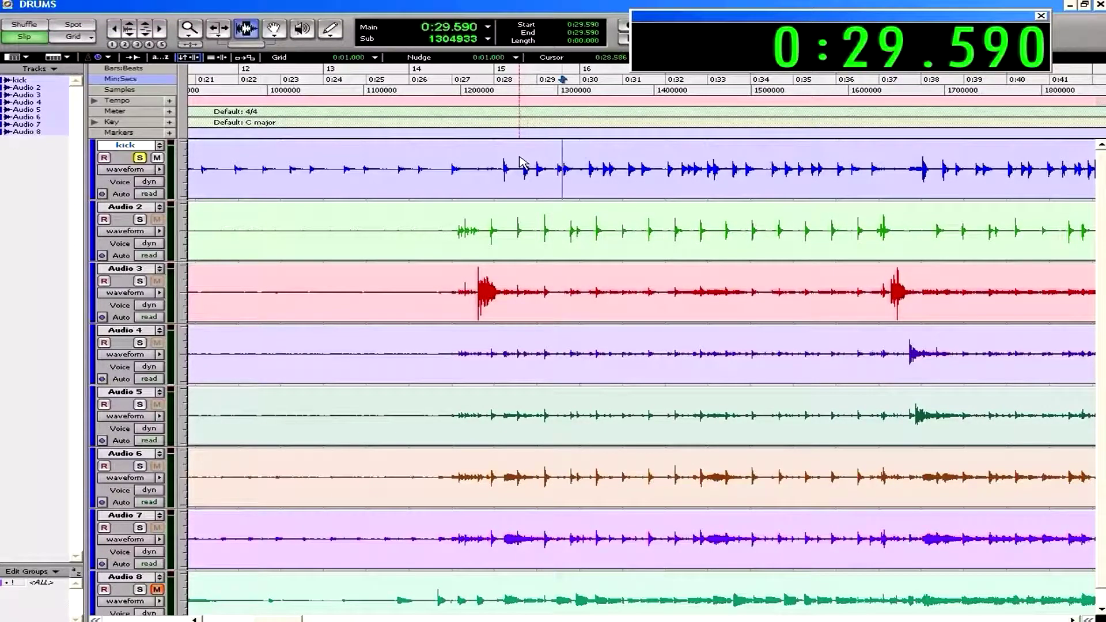
double_click(521, 162)
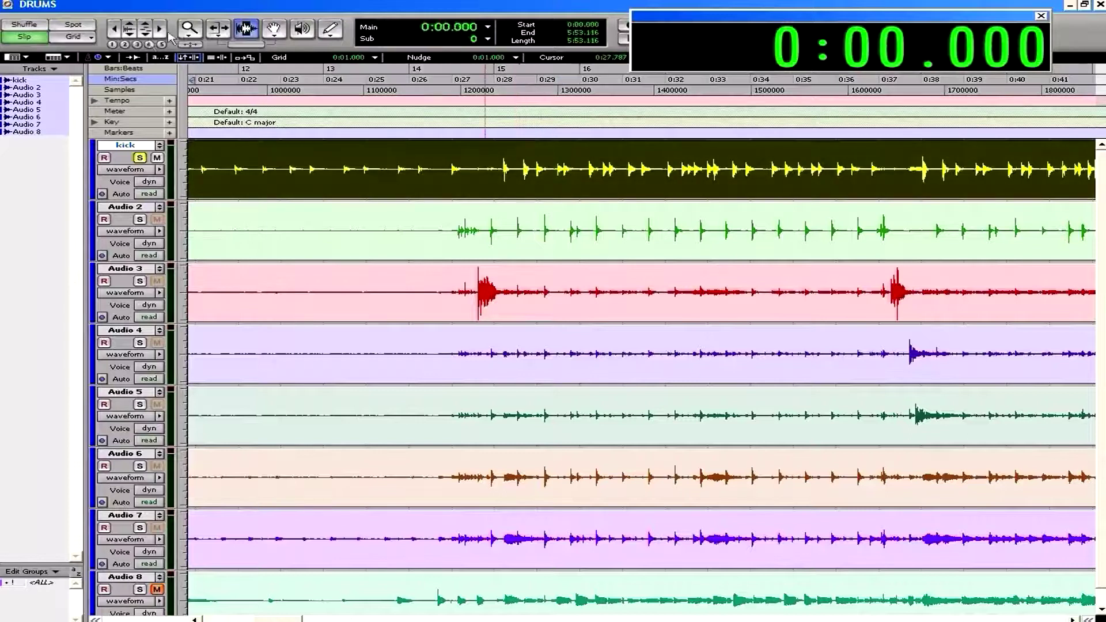
Step: Select the kick track passage from 0:28.093 to 0:33.962 and audition the selection
double_click(190, 28)
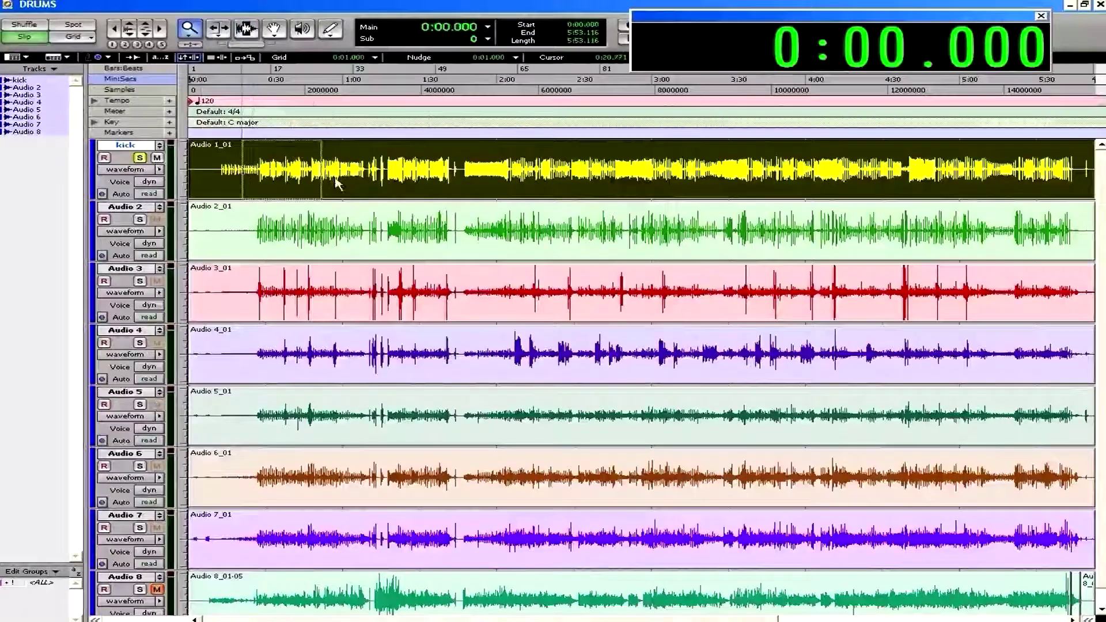
click(291, 170)
click(625, 181)
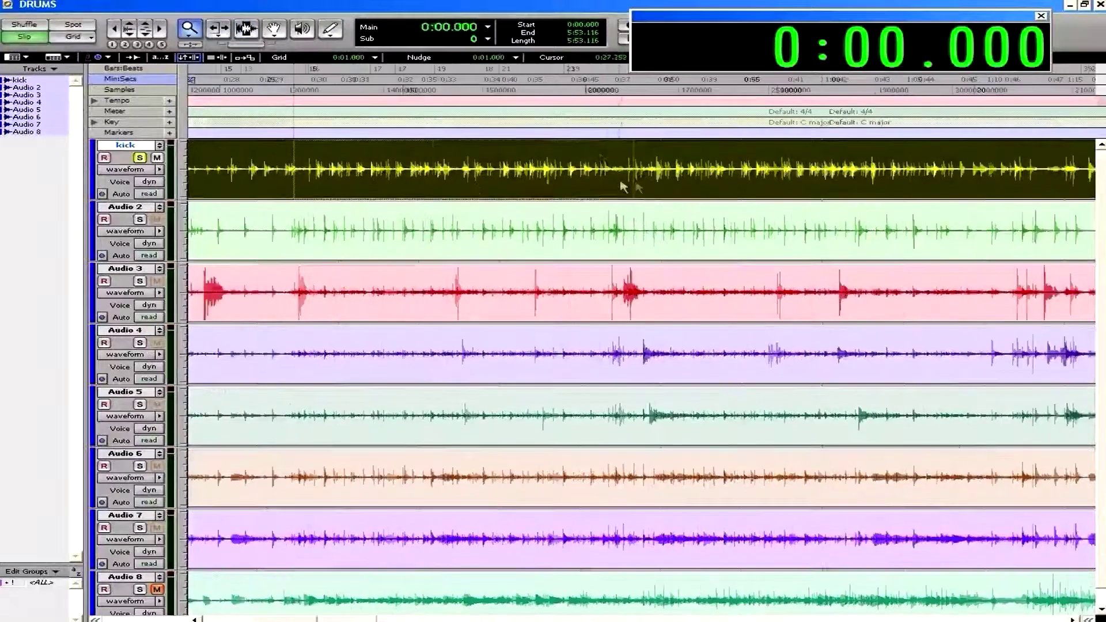
click(231, 46)
click(224, 161)
drag(226, 159, 480, 167)
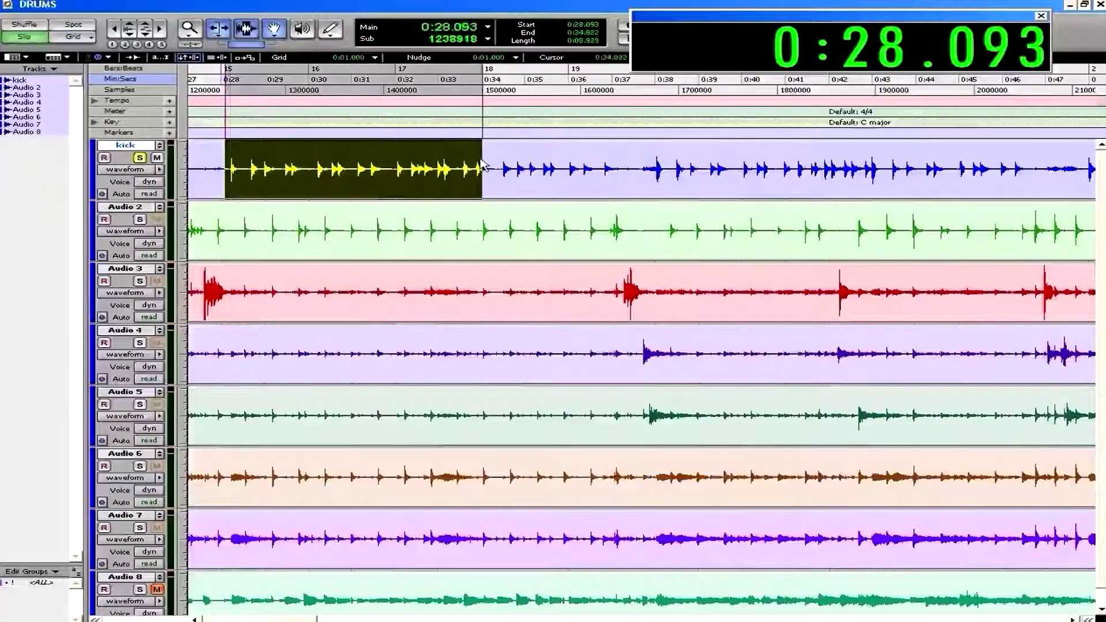
key(space)
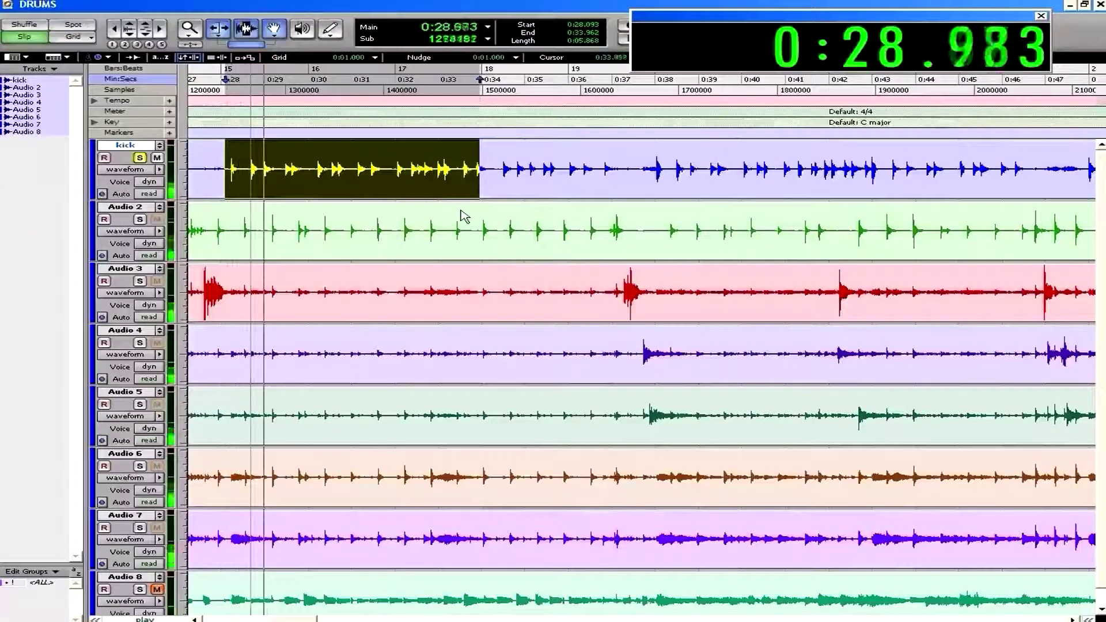
key(space)
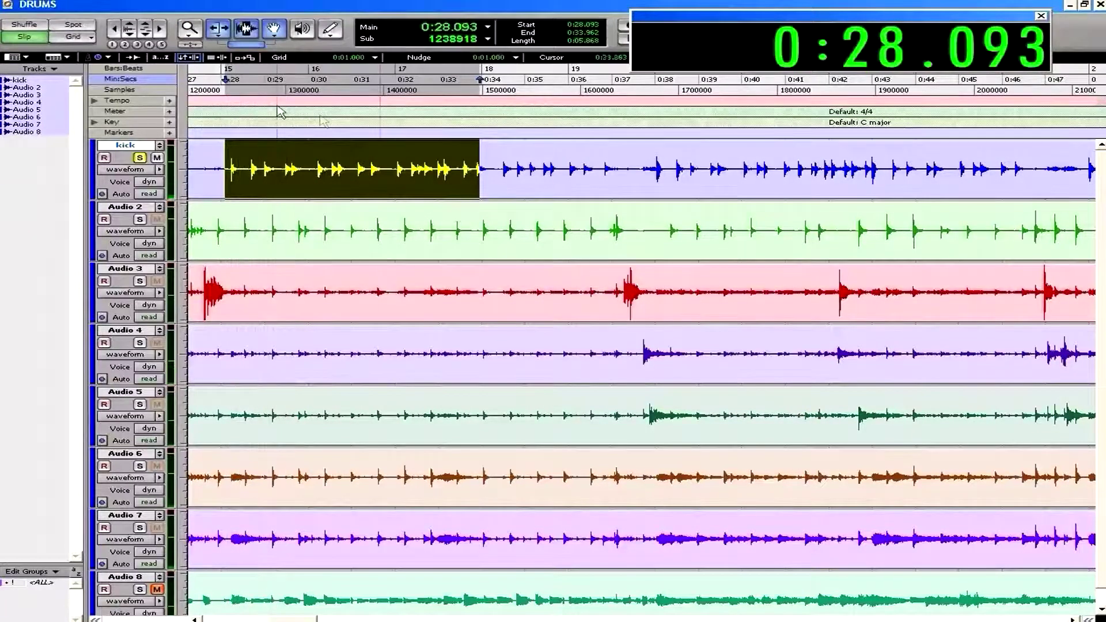
Step: Open the SoundReplacer AudioSuite plug-in for the selected kick passage, keeping its window clear of the selected waveform
click(204, 3)
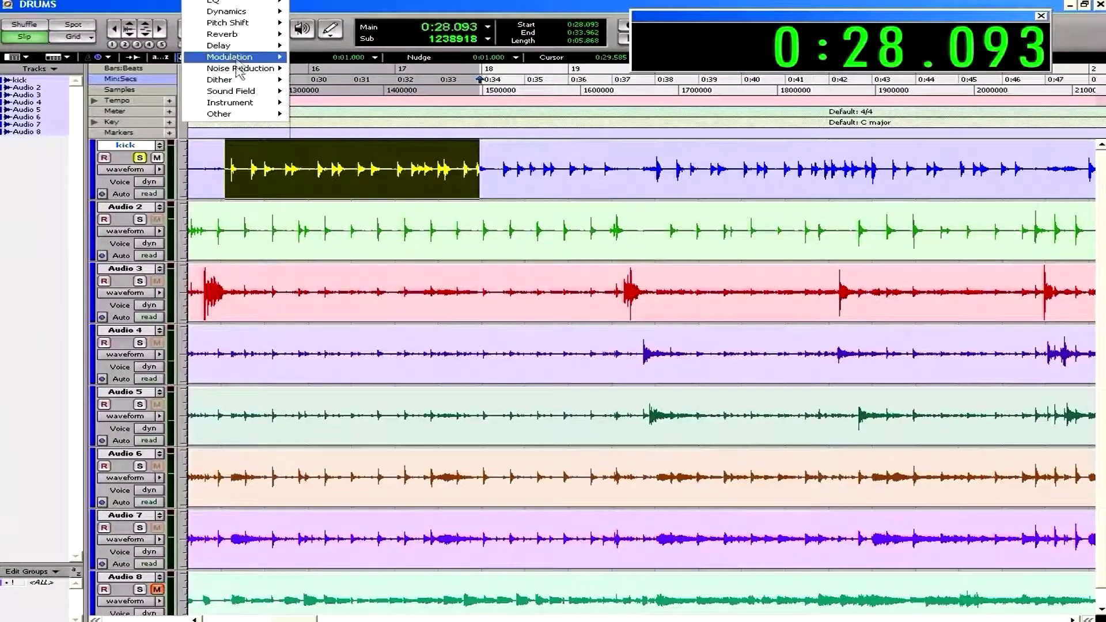
mouse_move(250, 105)
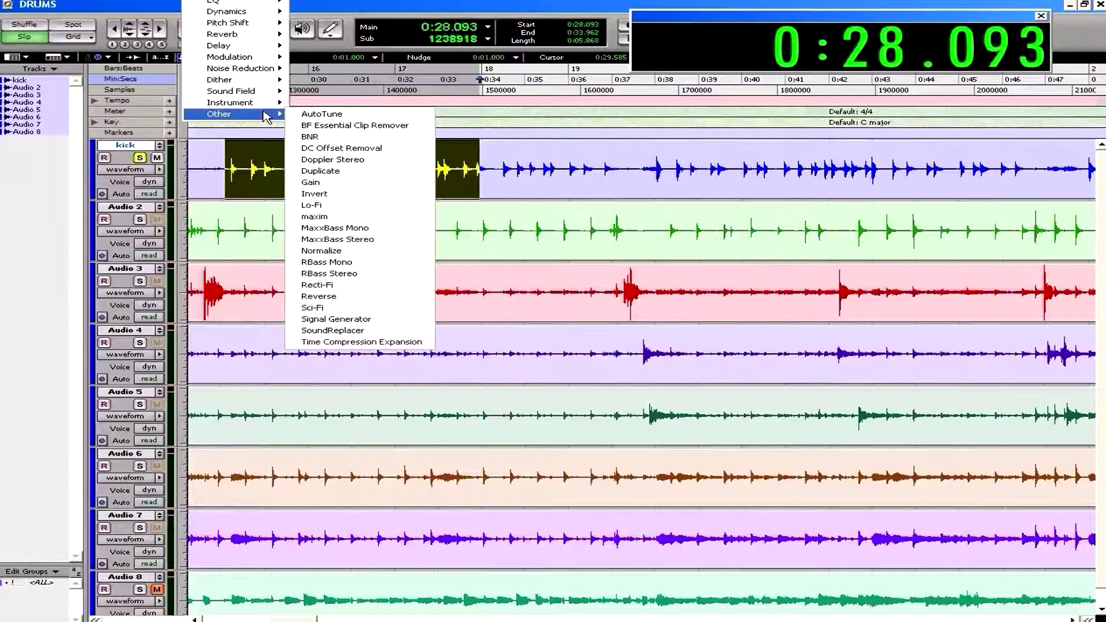
click(377, 334)
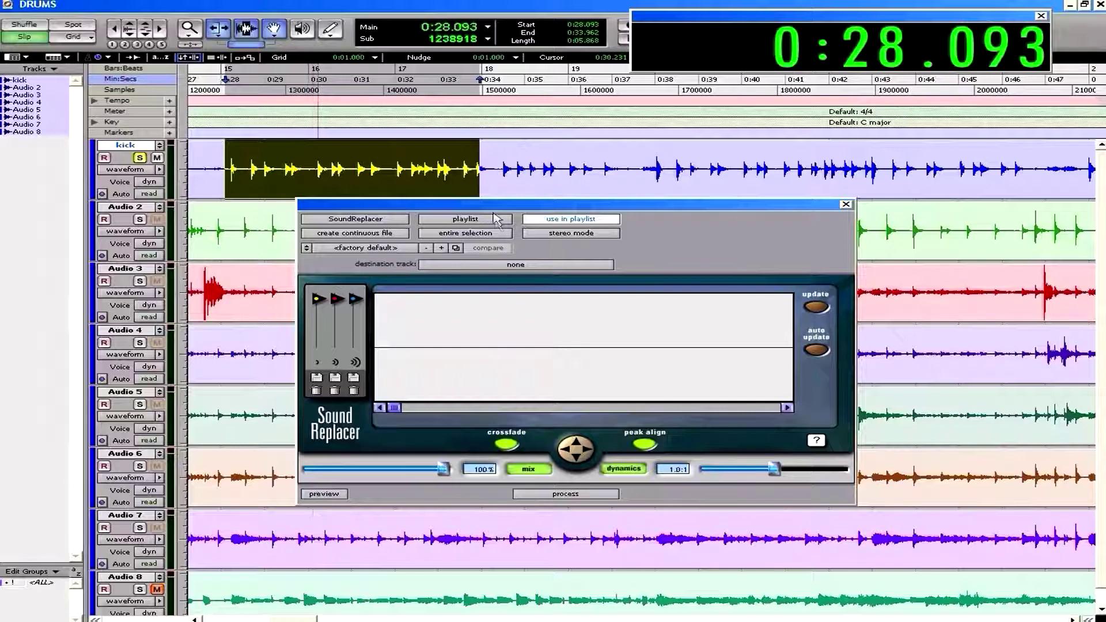
drag(494, 213, 491, 234)
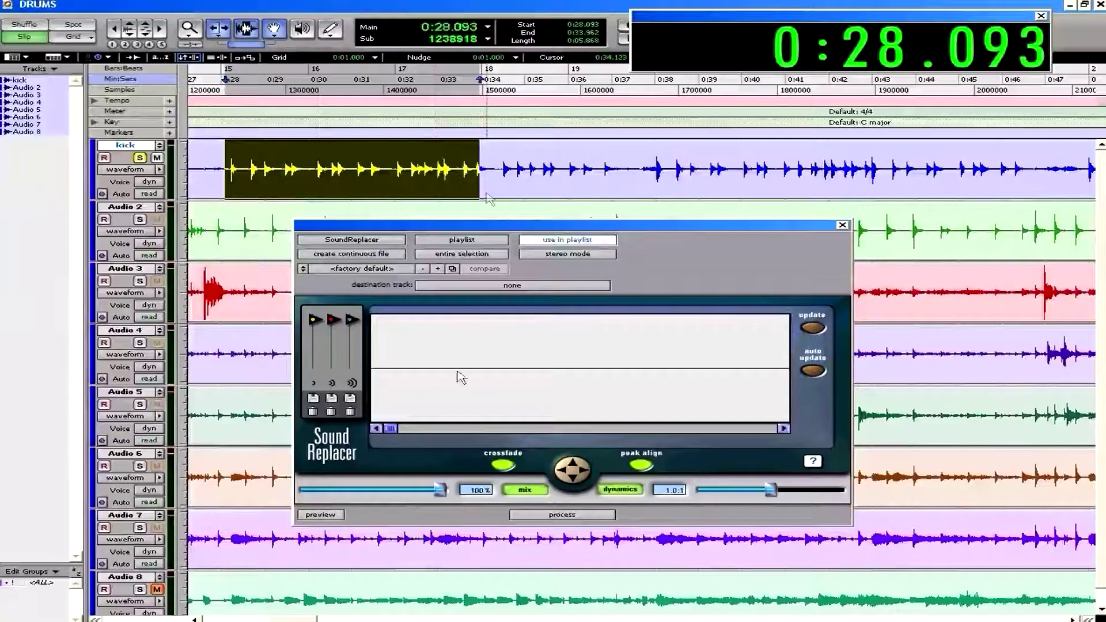
Step: Load the cool kick dup2 preset in SoundReplacer
click(359, 269)
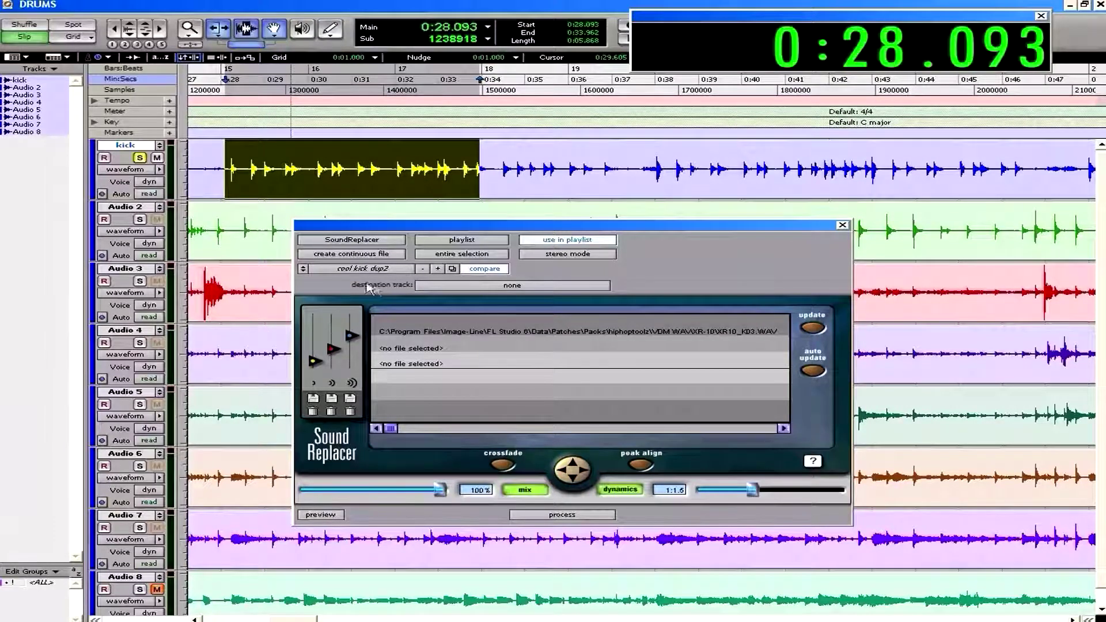
click(362, 268)
click(364, 281)
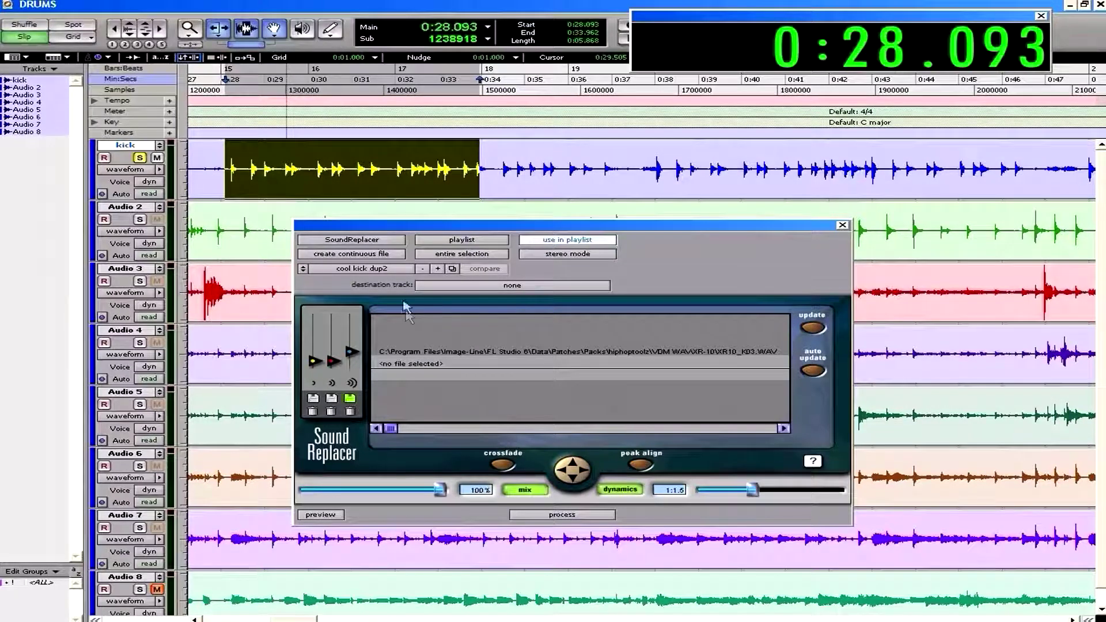
Step: Browse for a replacement sample in FL Studio 6's Patches\Packs\super sample pack, opening the Bass Drum - Kicks folder under Drums & Percussion
click(387, 398)
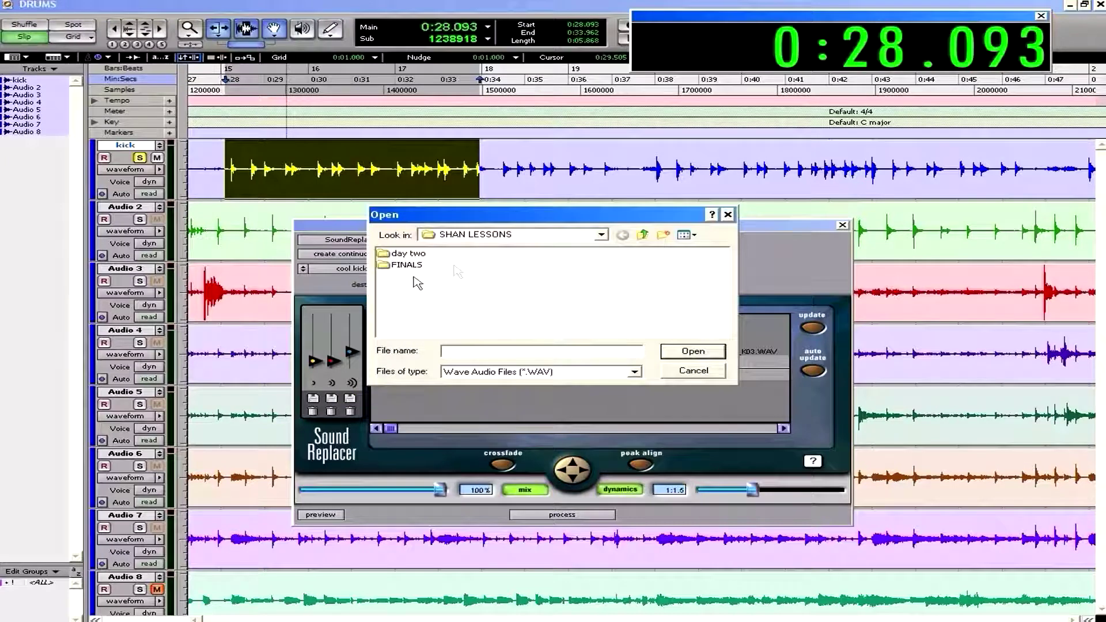
click(601, 235)
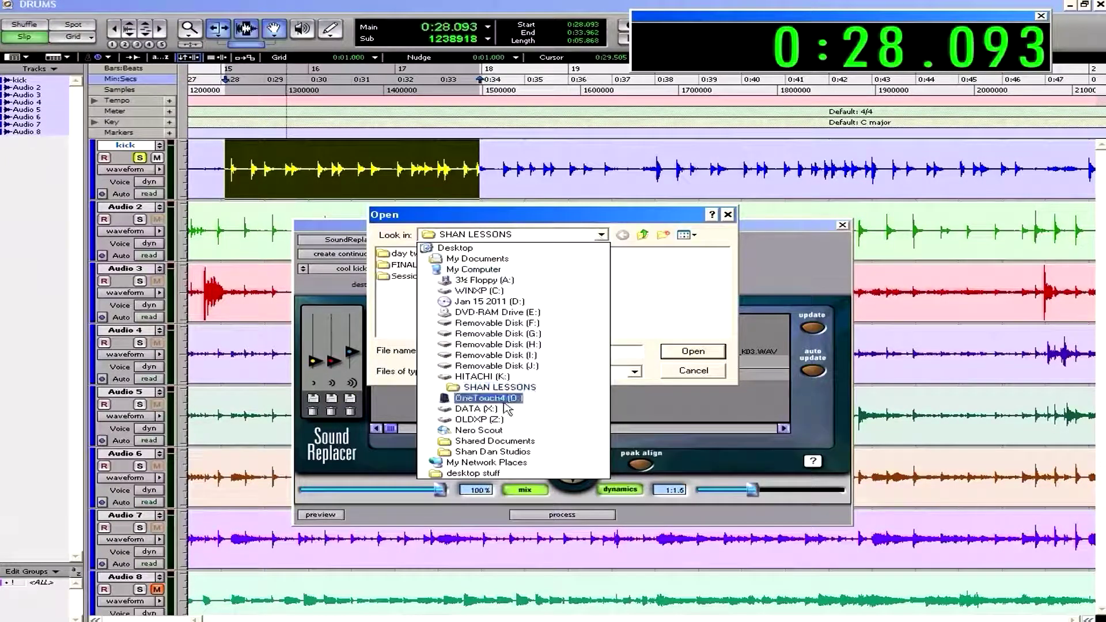
click(512, 292)
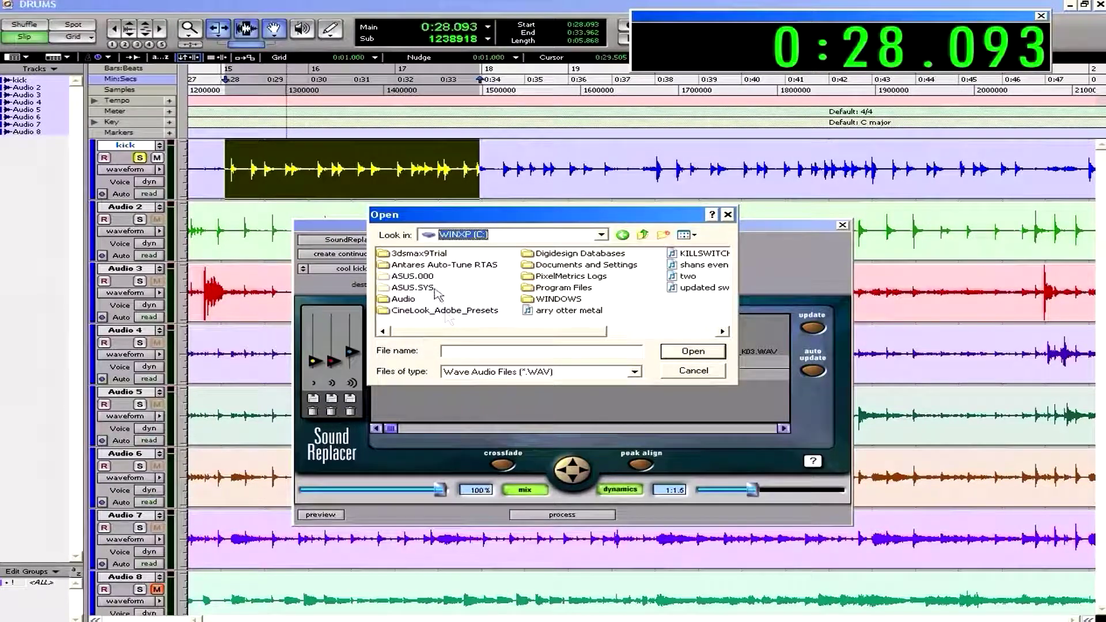
double_click(542, 290)
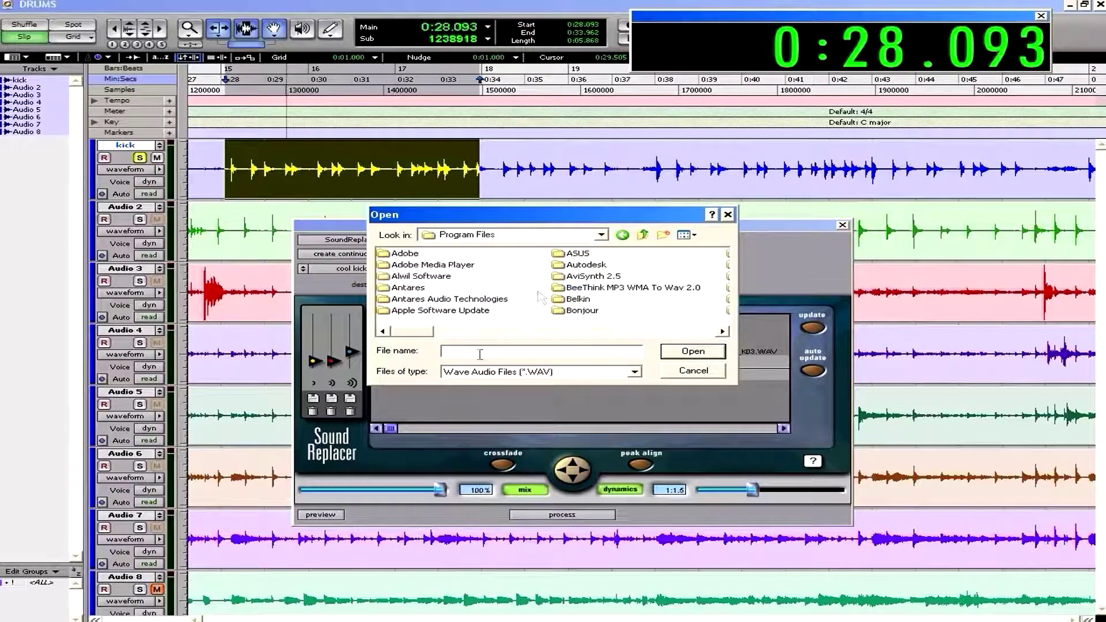
drag(426, 334, 510, 341)
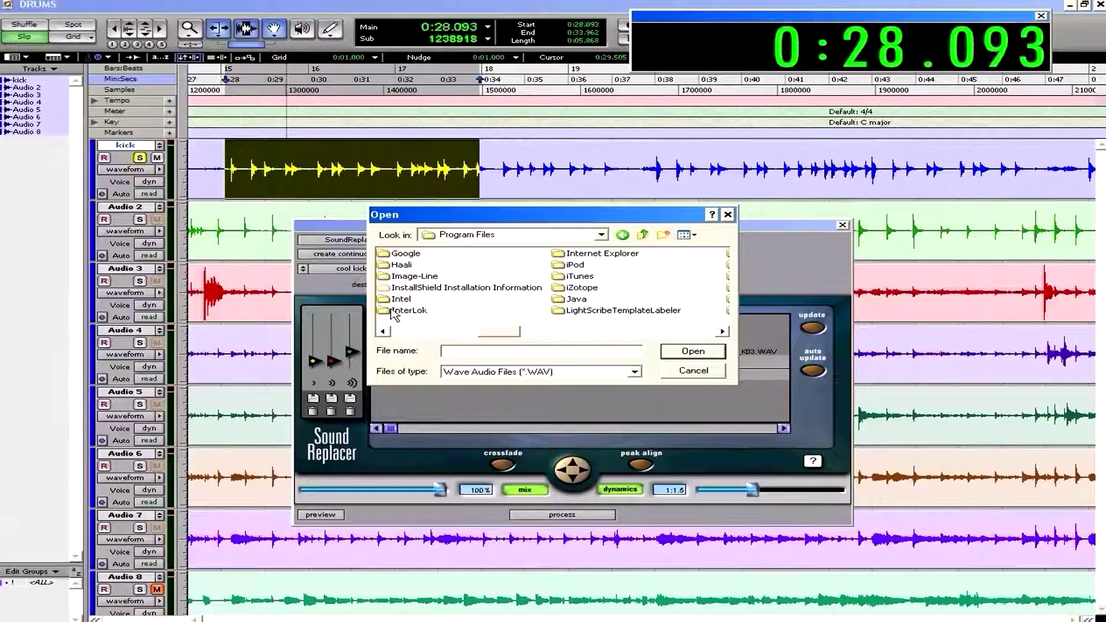
double_click(405, 281)
double_click(404, 264)
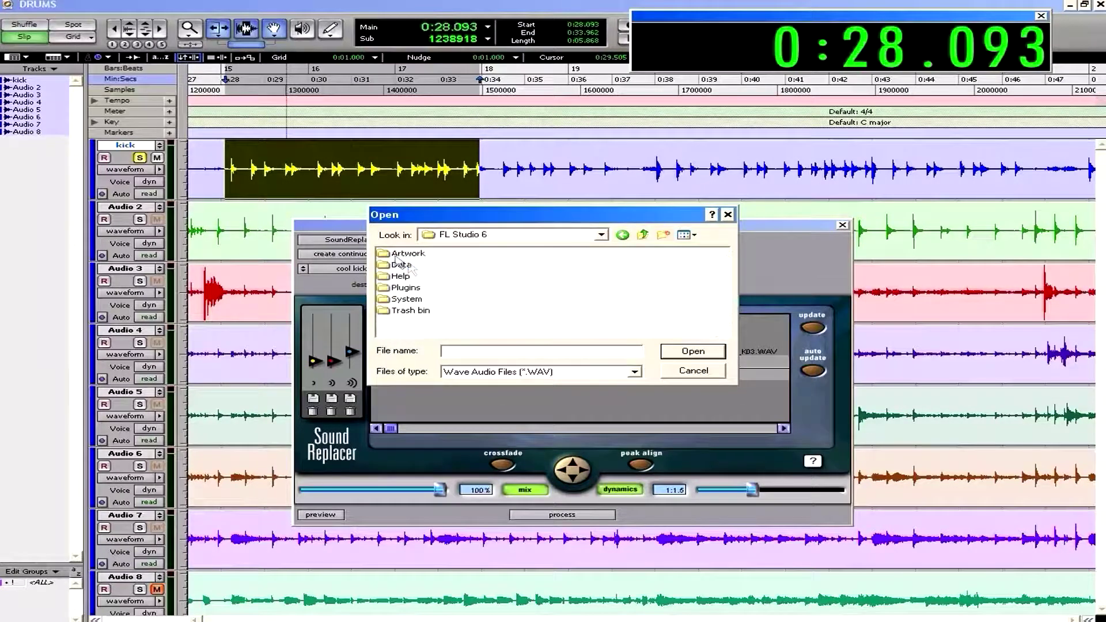
double_click(397, 267)
double_click(398, 253)
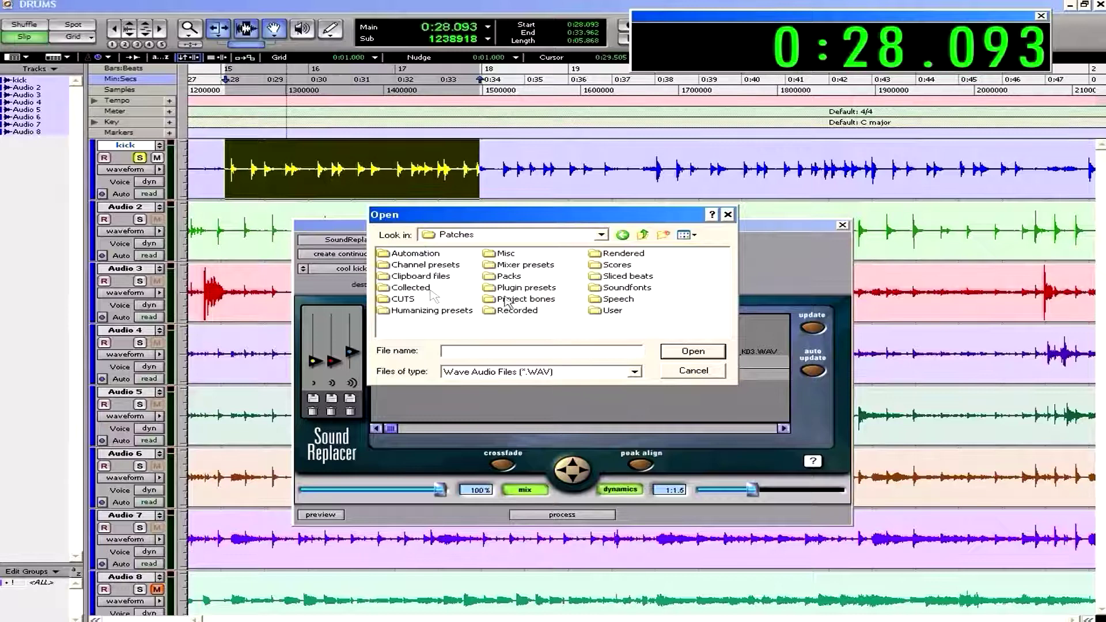
double_click(508, 277)
drag(526, 333, 583, 334)
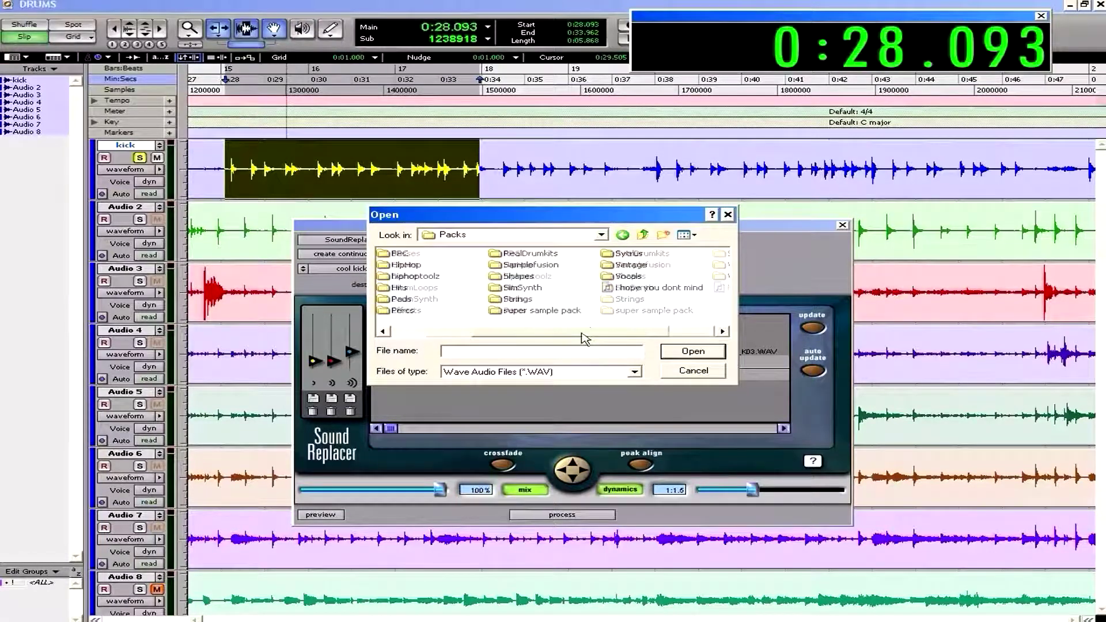
double_click(535, 311)
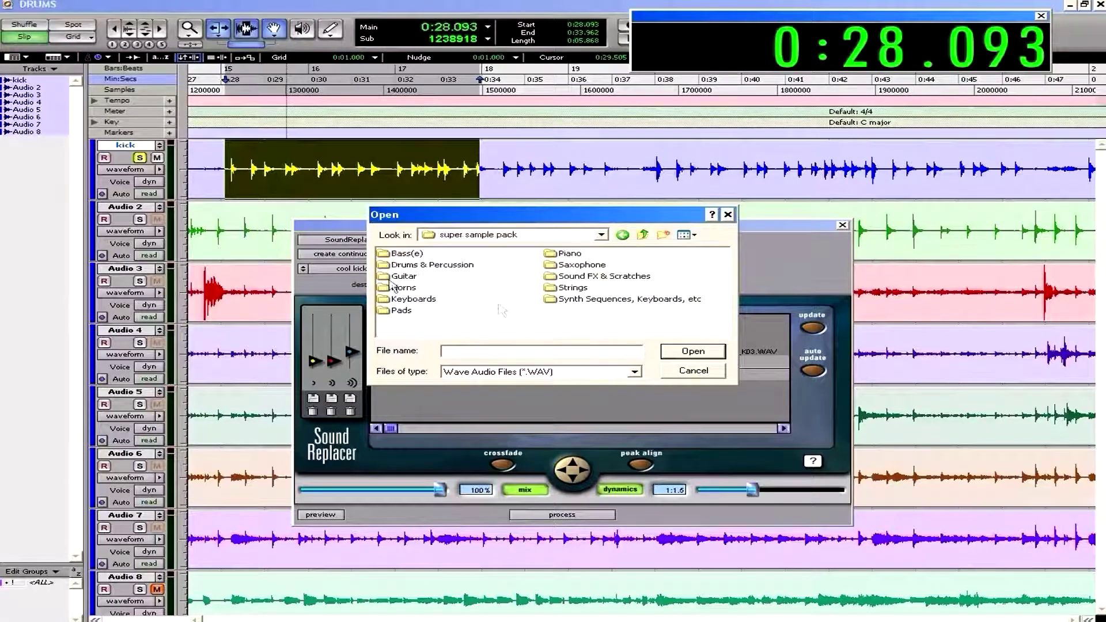
double_click(417, 266)
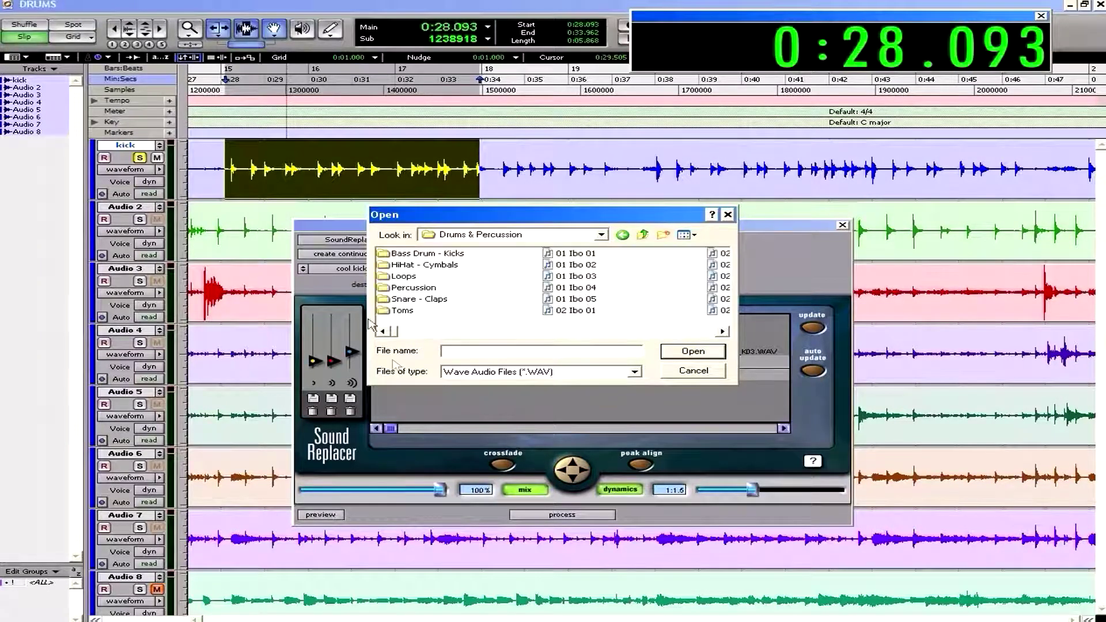
double_click(402, 254)
Step: Look through the kick samples in the Bass Drum - Kicks folder and close the file chooser without loading one
click(510, 277)
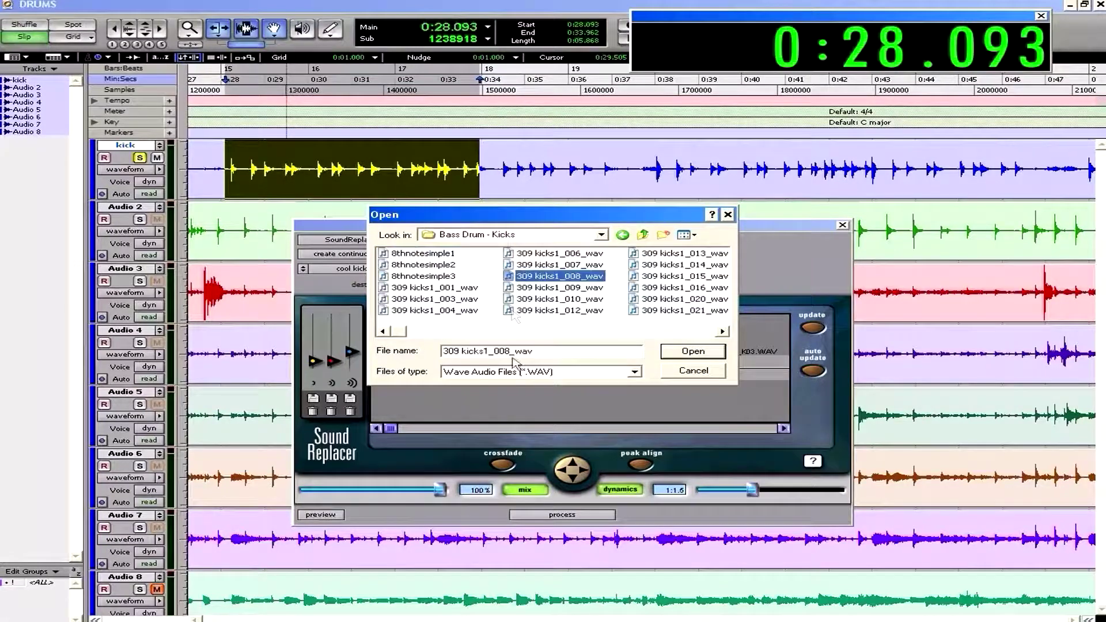
drag(403, 332, 431, 332)
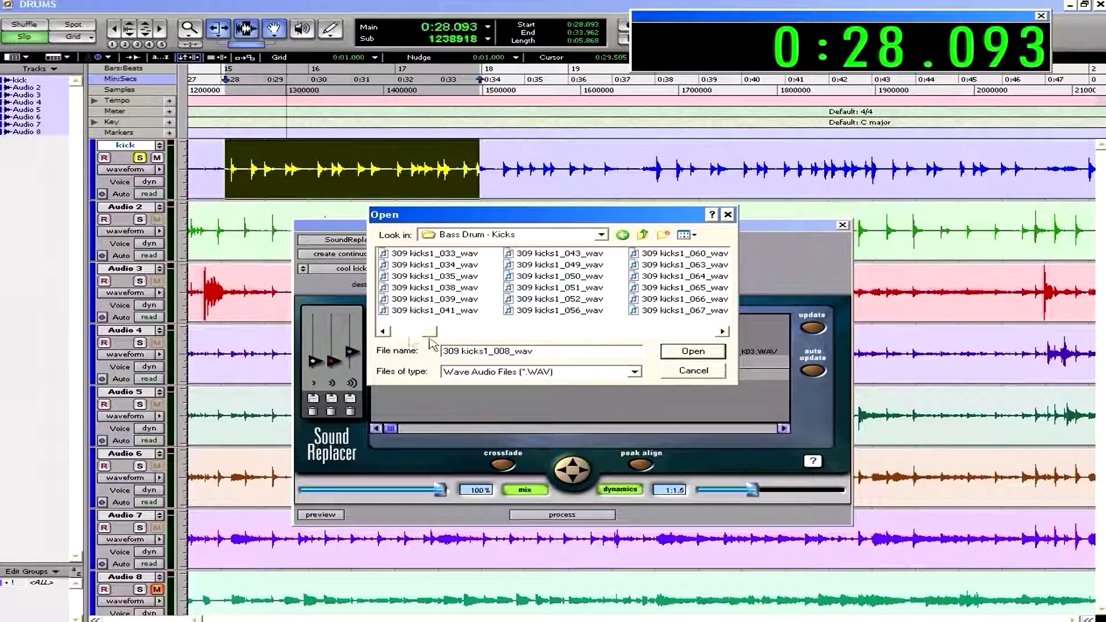
scroll(429, 340, down, 5)
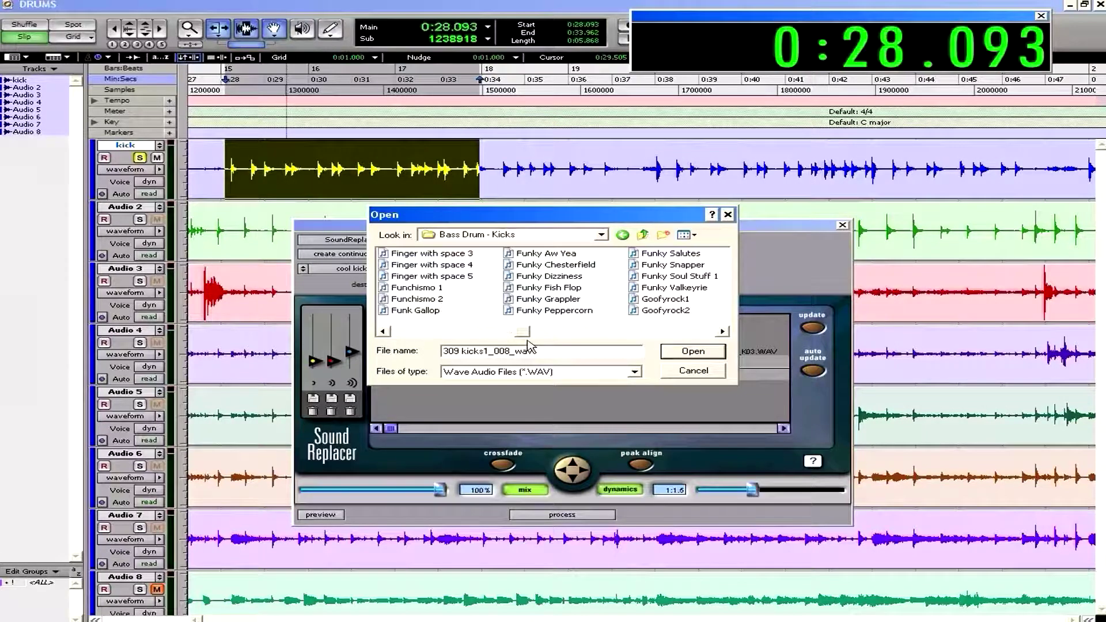
scroll(528, 345, up, 3)
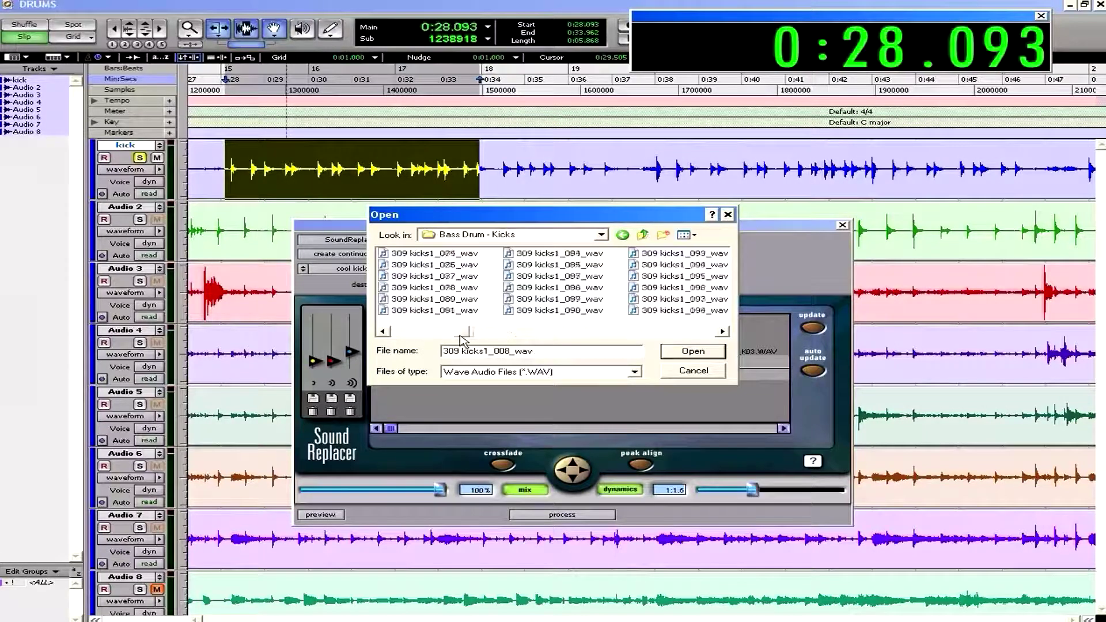
click(728, 215)
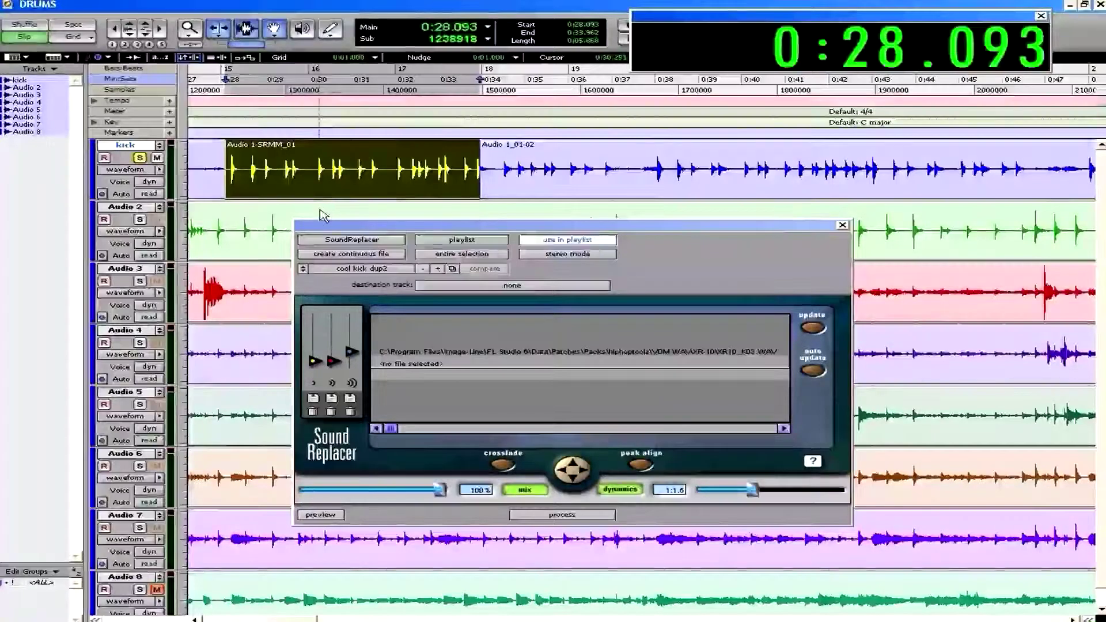
Step: Audition the kick passage processed with the cool kick dup2 preset
key(space)
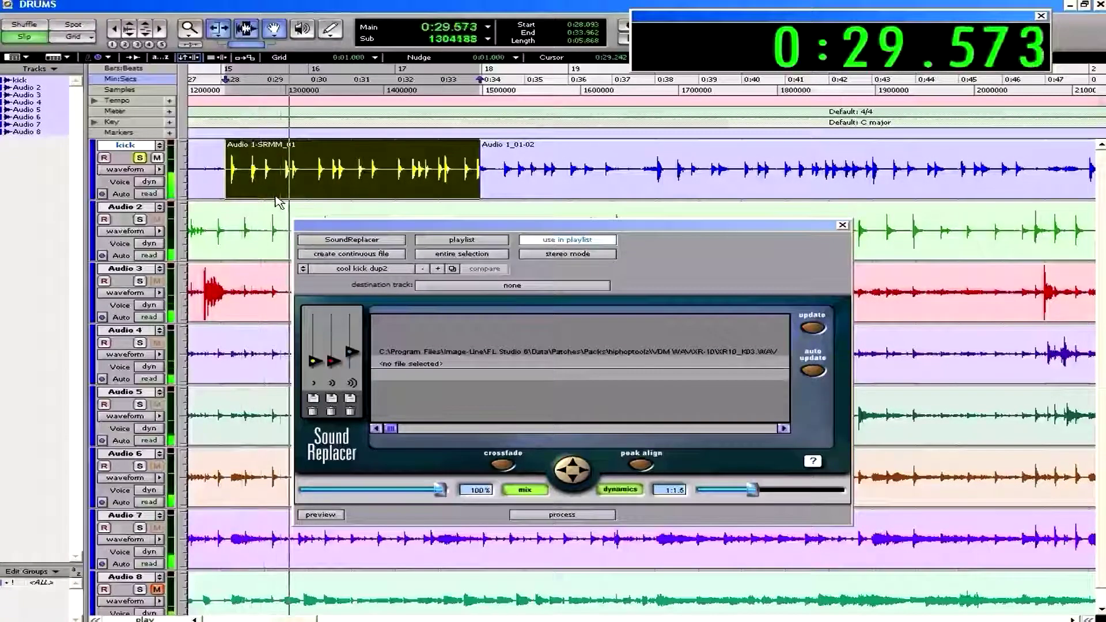
key(space)
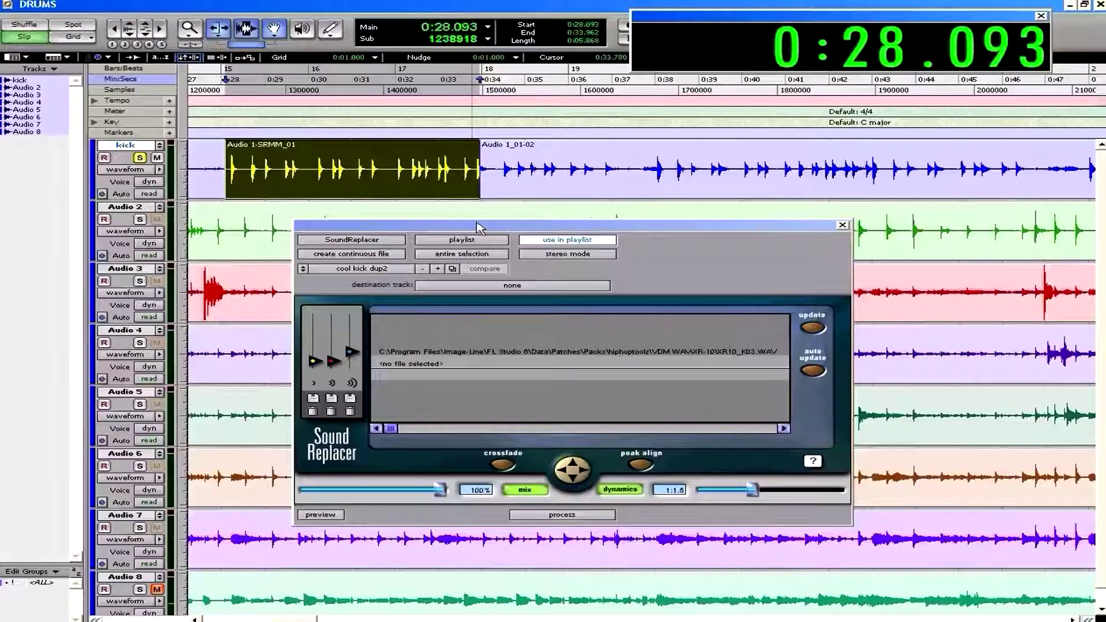
Step: Process the selected kick passage with SoundReplacer's cool kick preset and audition the result
click(377, 268)
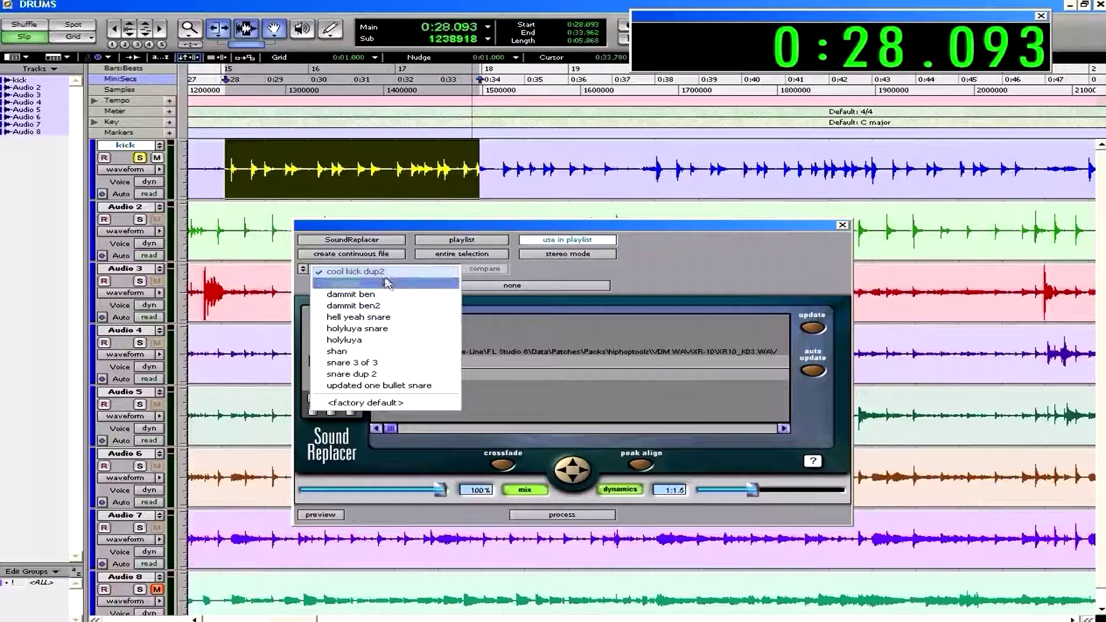
click(388, 284)
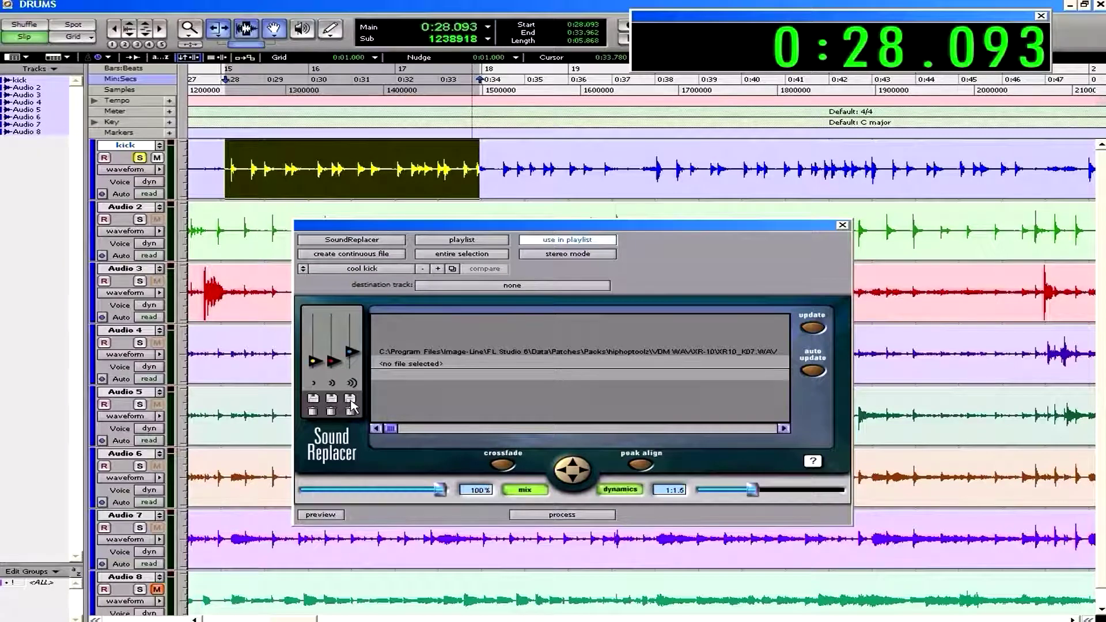
click(561, 516)
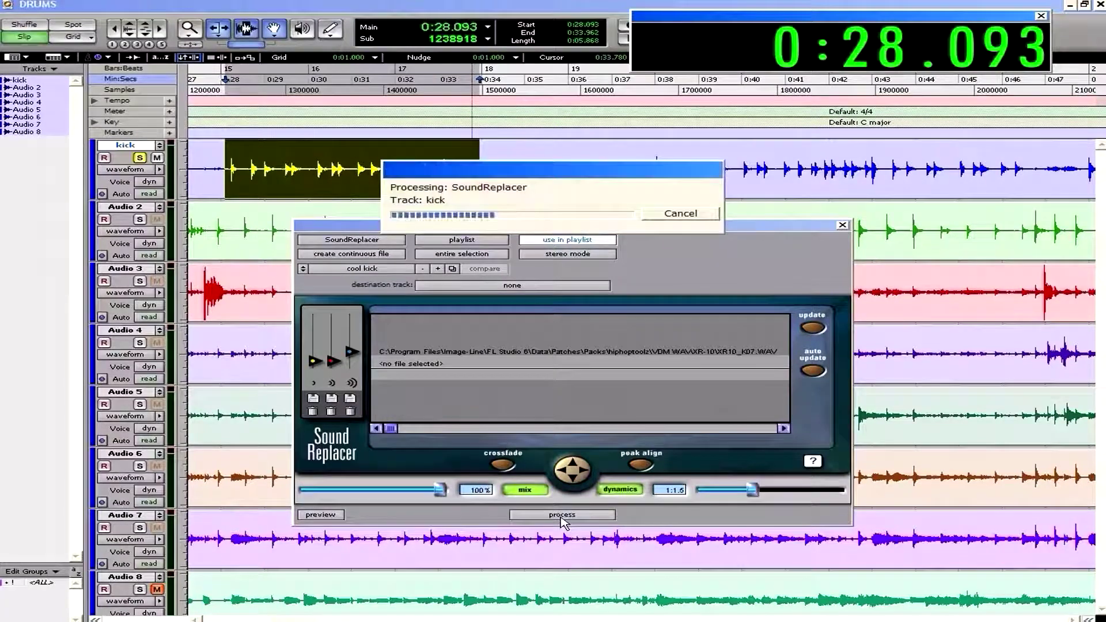
key(space)
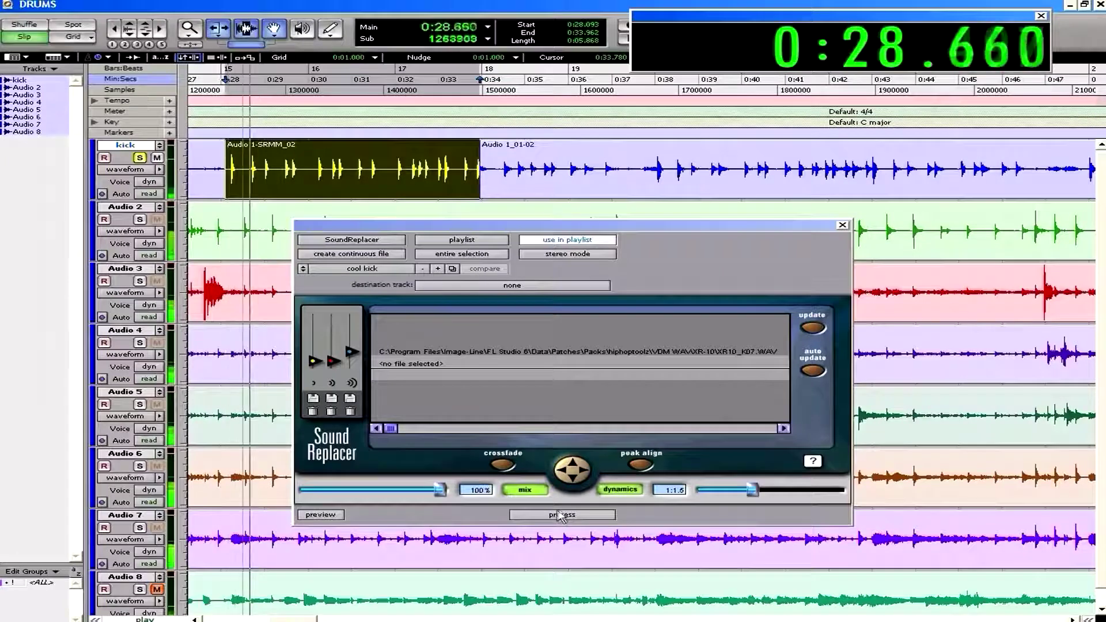
key(space)
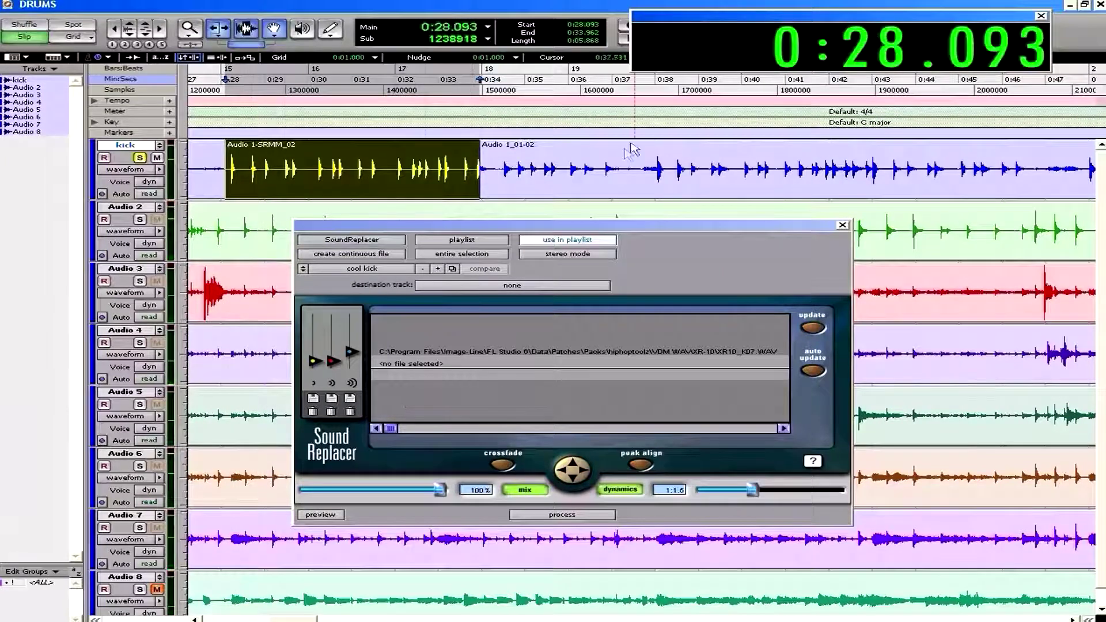
Step: Show the mixer and insert a 7-Band EQ 3 in the first insert slot of the kick track
key(ctrl+equal)
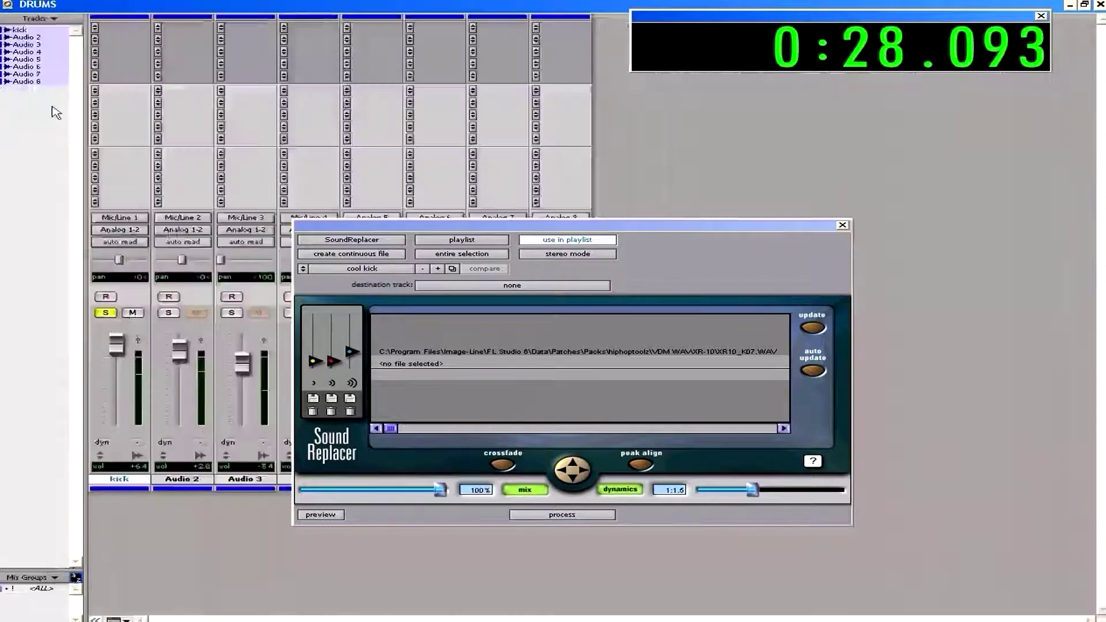
click(99, 29)
mouse_move(155, 51)
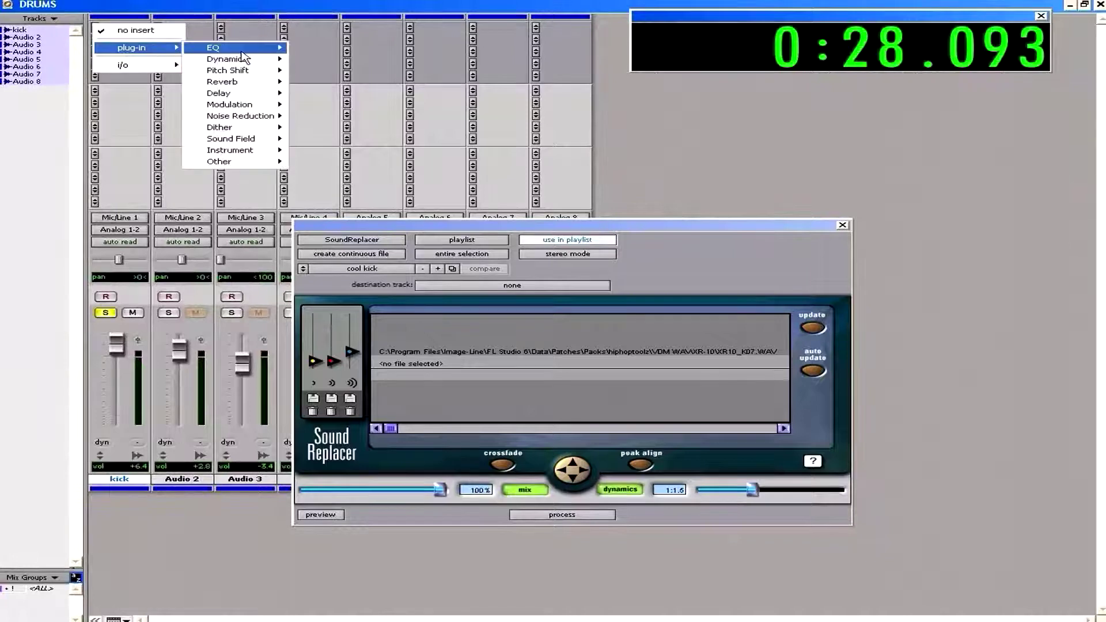
mouse_move(246, 52)
click(360, 71)
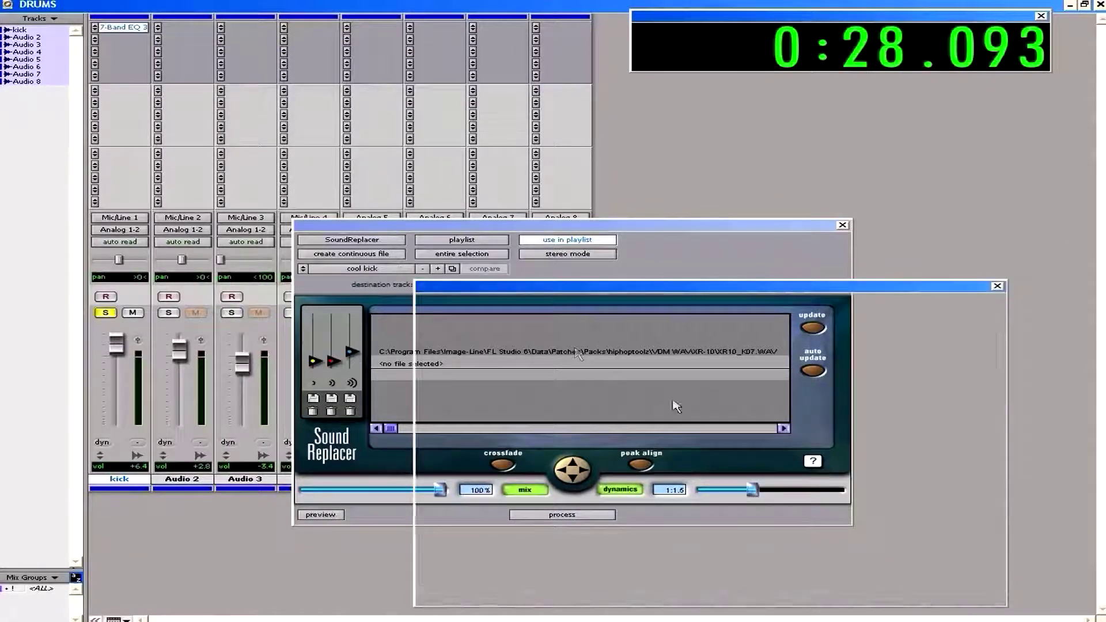
Step: Shape the kick EQ: LF about +7 dB at 71 Hz, LMF -11.7 dB at 284 Hz, MF -5.1 dB at 1.62 kHz, HMF -4.1 dB at 3.79 kHz
drag(783, 402, 800, 436)
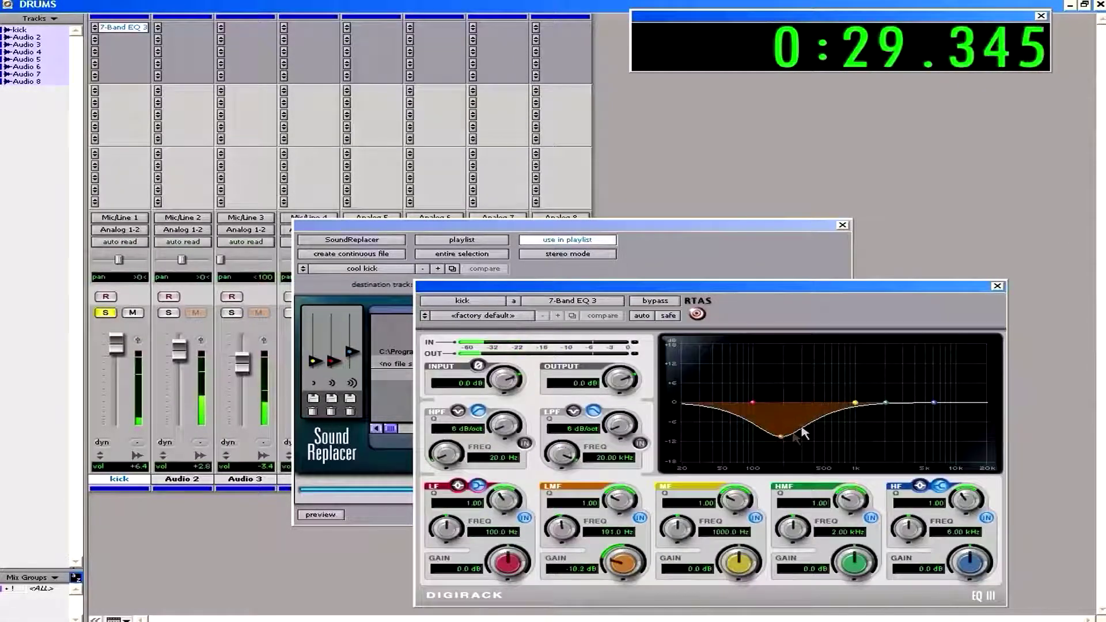
drag(754, 404, 740, 385)
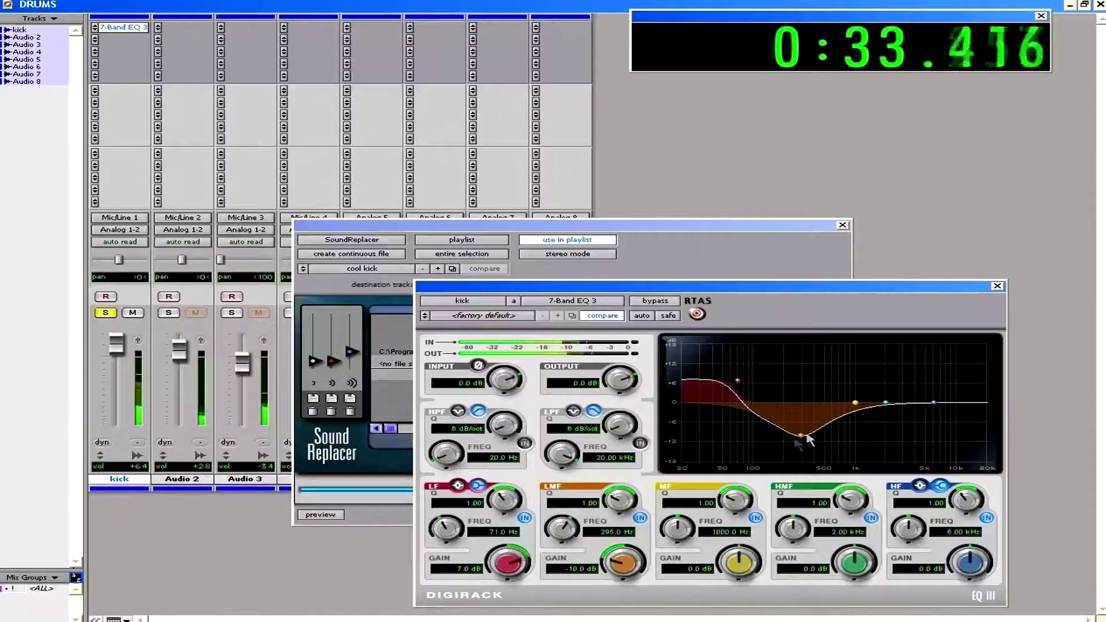
drag(810, 442, 808, 436)
drag(854, 402, 890, 430)
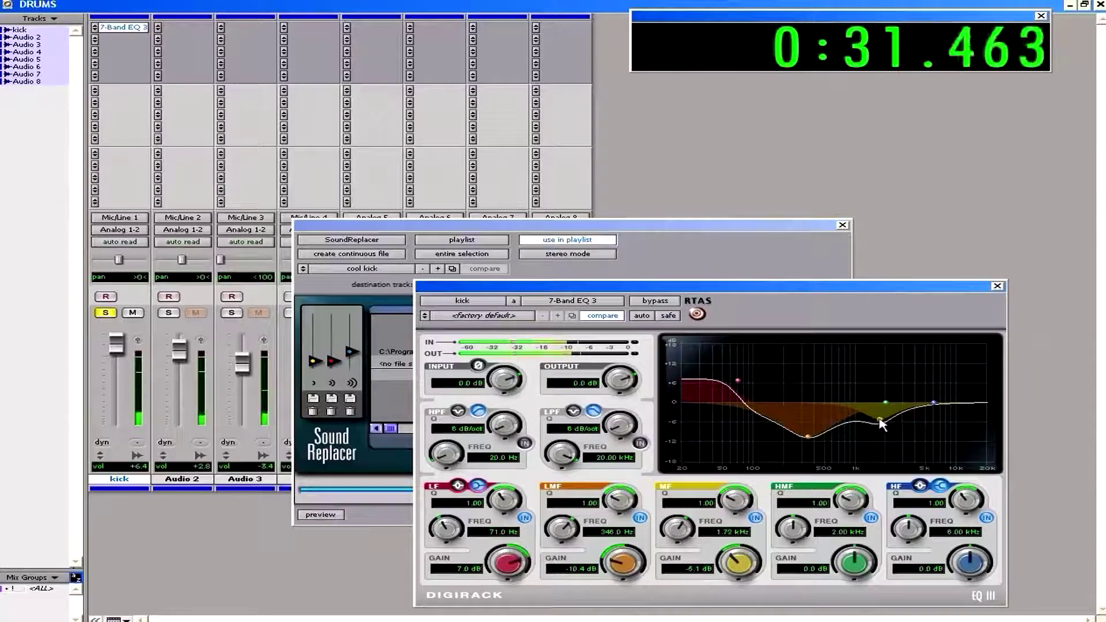
drag(920, 397, 915, 417)
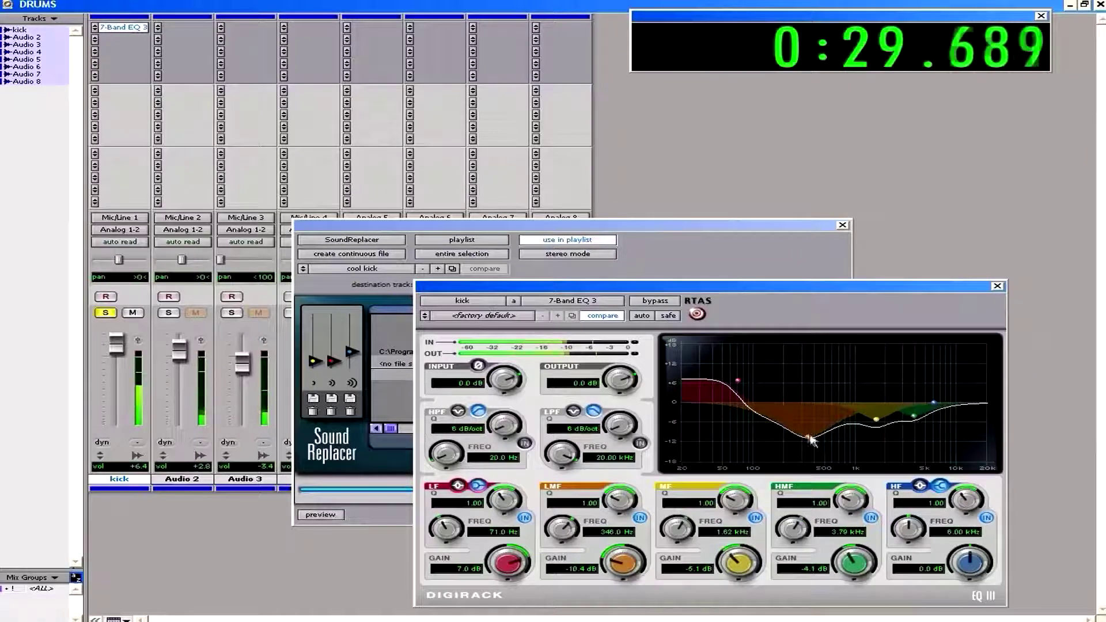
drag(809, 437, 814, 442)
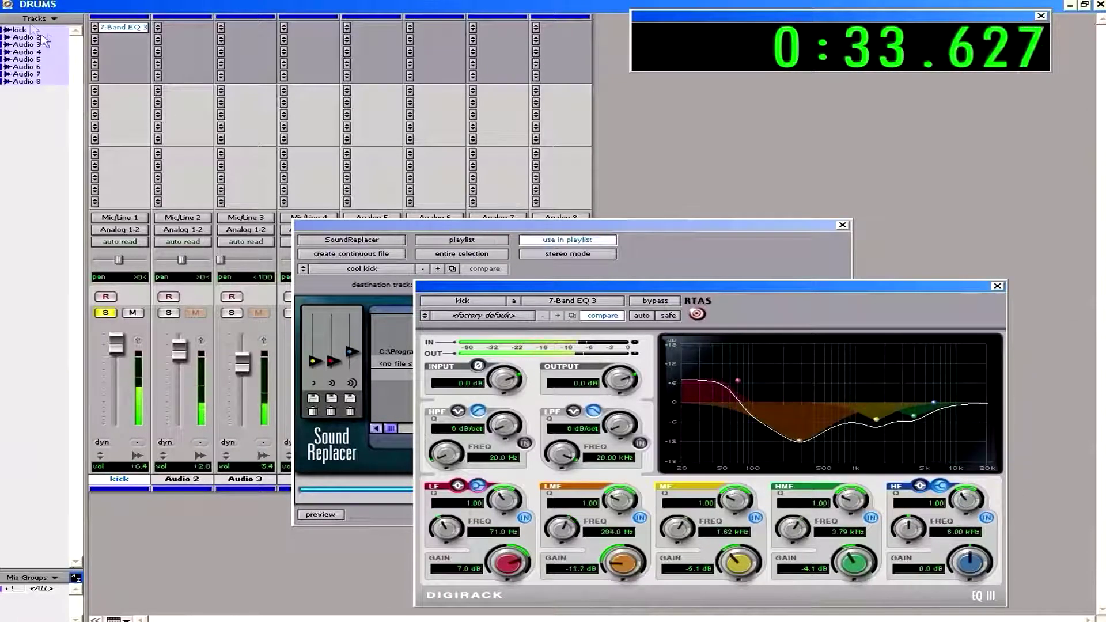
Step: Insert the D-Verb reverb in the kick track's second insert slot
click(96, 40)
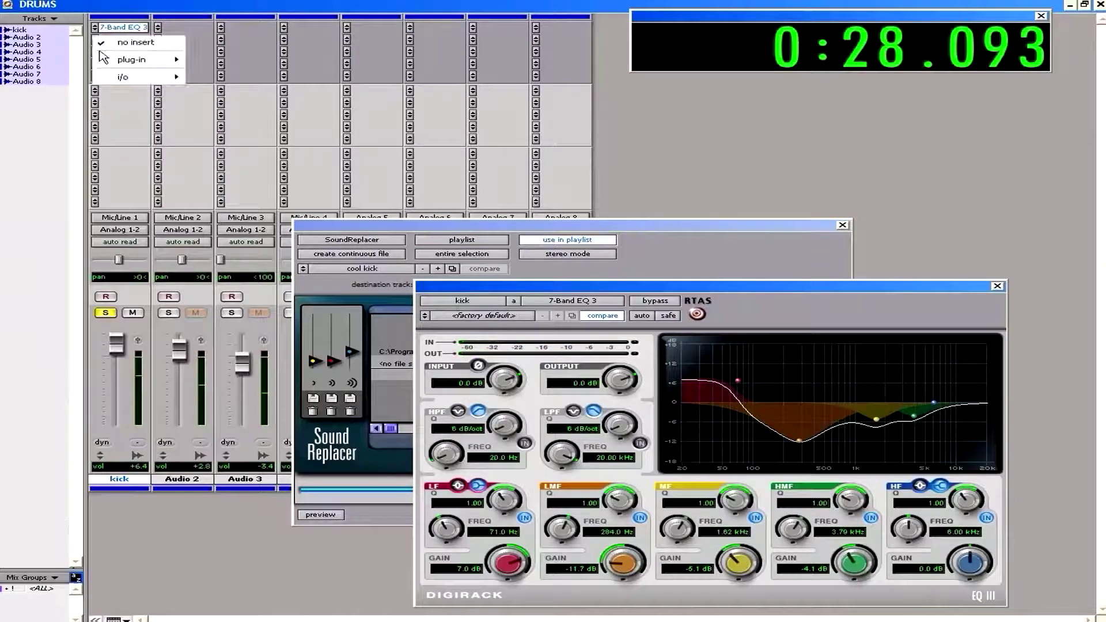
mouse_move(127, 61)
mouse_move(231, 85)
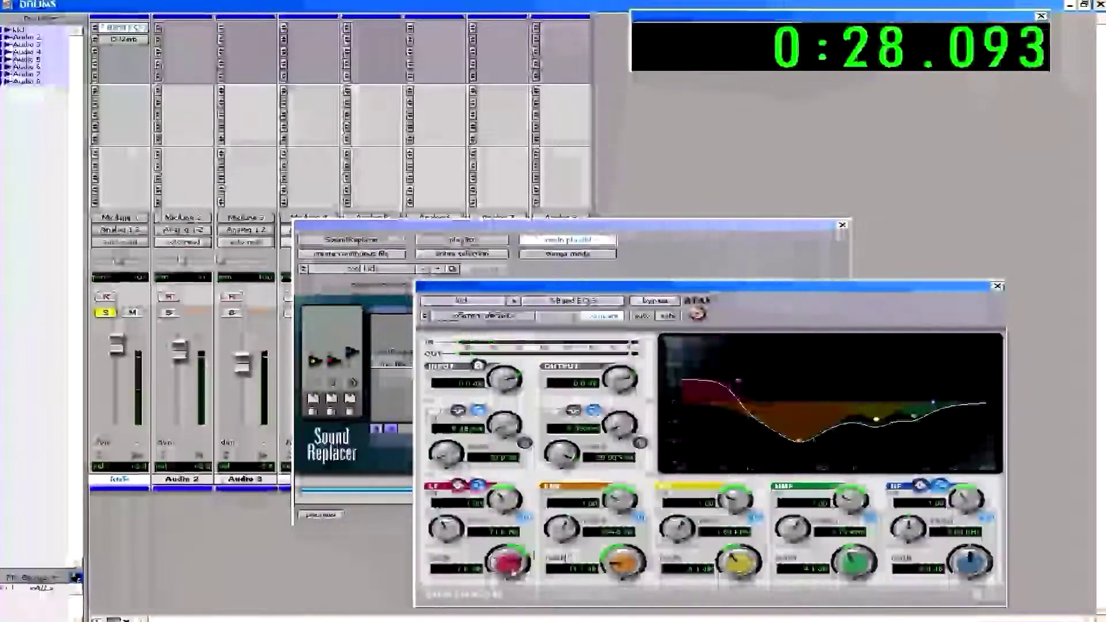
Step: While auditioning the kick, boost the EQ's LF gain further, bring the LMF gain to about 0 dB and deepen the HMF cut
key(space)
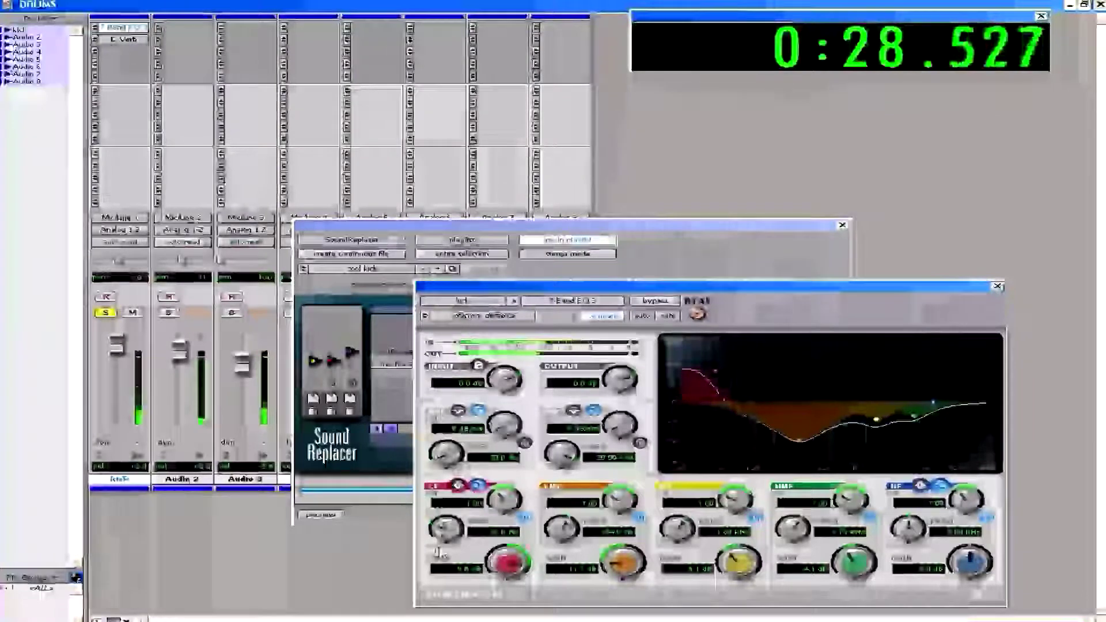
drag(511, 572, 511, 565)
drag(635, 573, 632, 542)
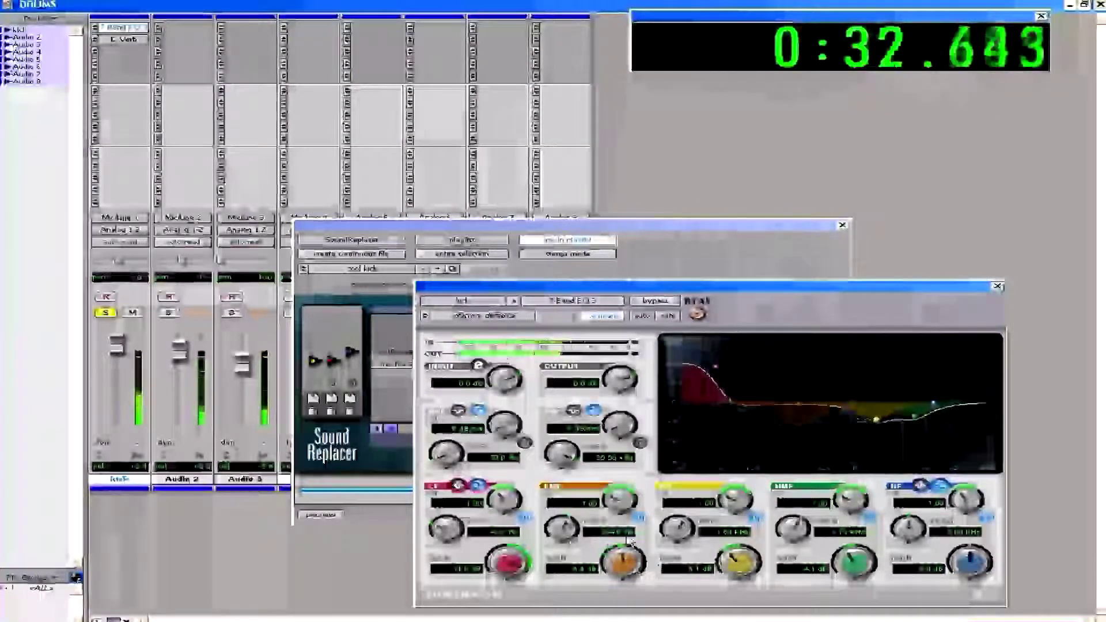
key(space)
mouse_move(855, 573)
mouse_down()
mouse_move(864, 599)
mouse_move(864, 567)
mouse_up()
key(space)
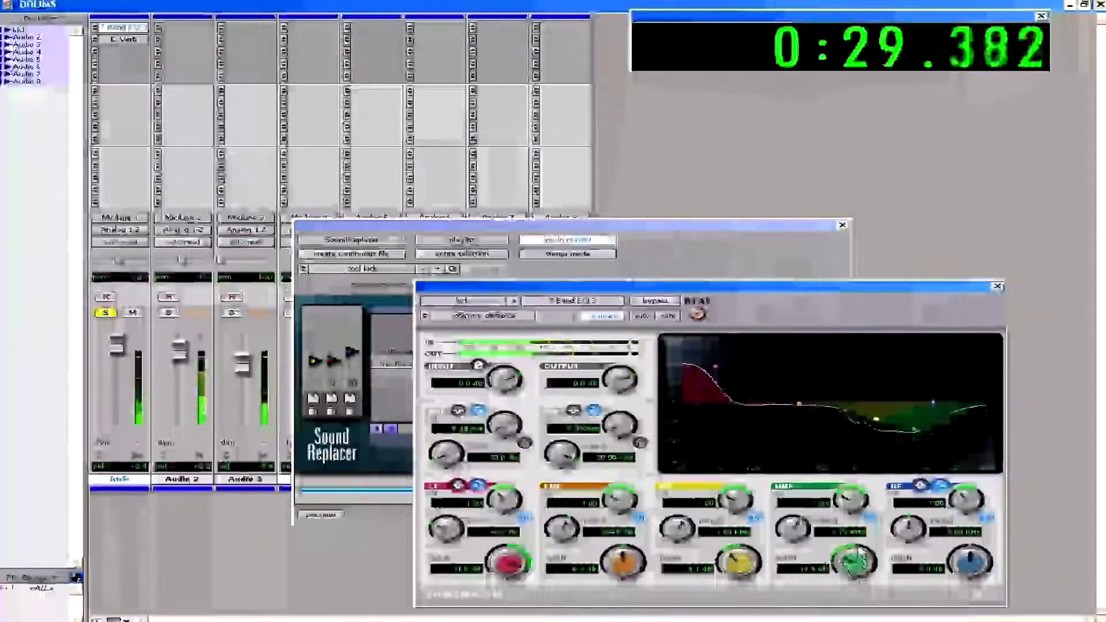
Step: Deepen the kick EQ's MF cut at a lower frequency, ease the HMF cut, and close the EQ and SoundReplacer windows
drag(739, 567, 747, 572)
drag(677, 527, 671, 587)
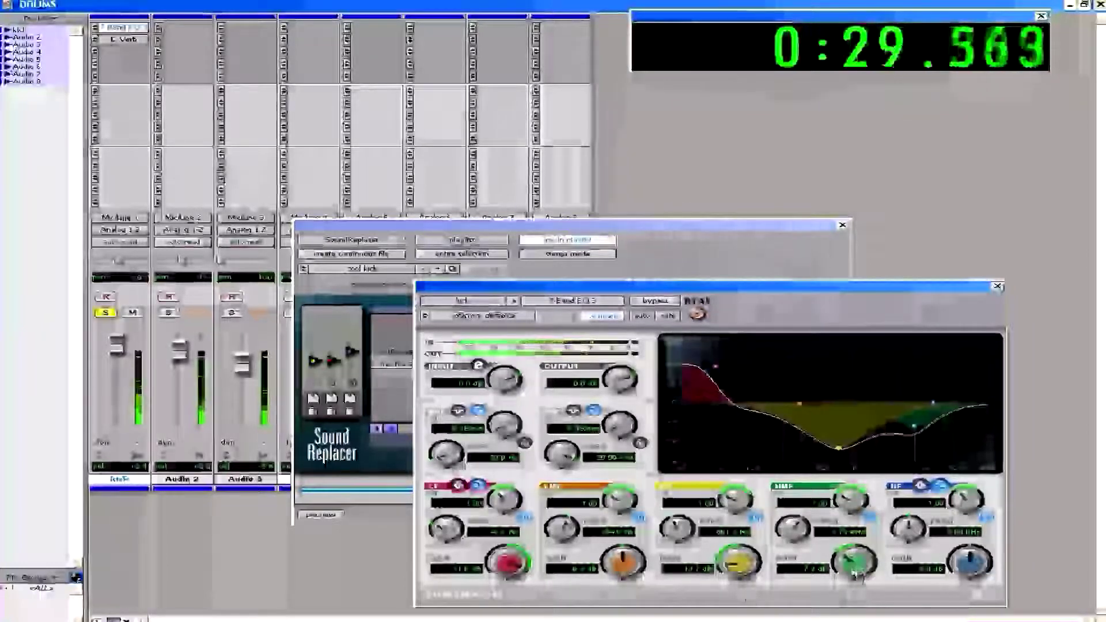
drag(855, 571, 854, 561)
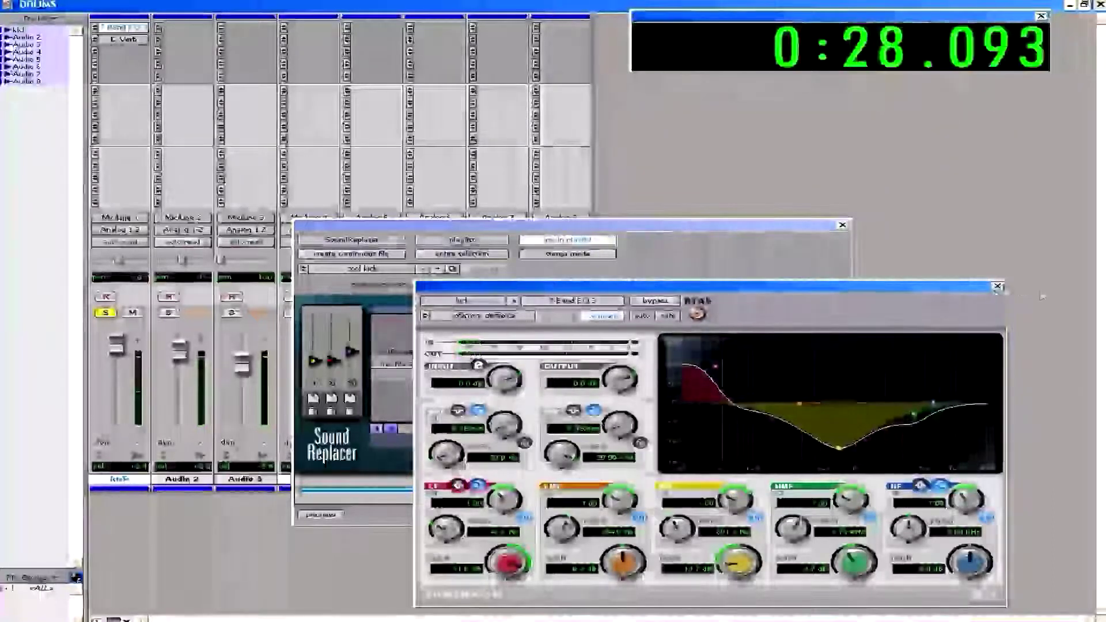
click(997, 286)
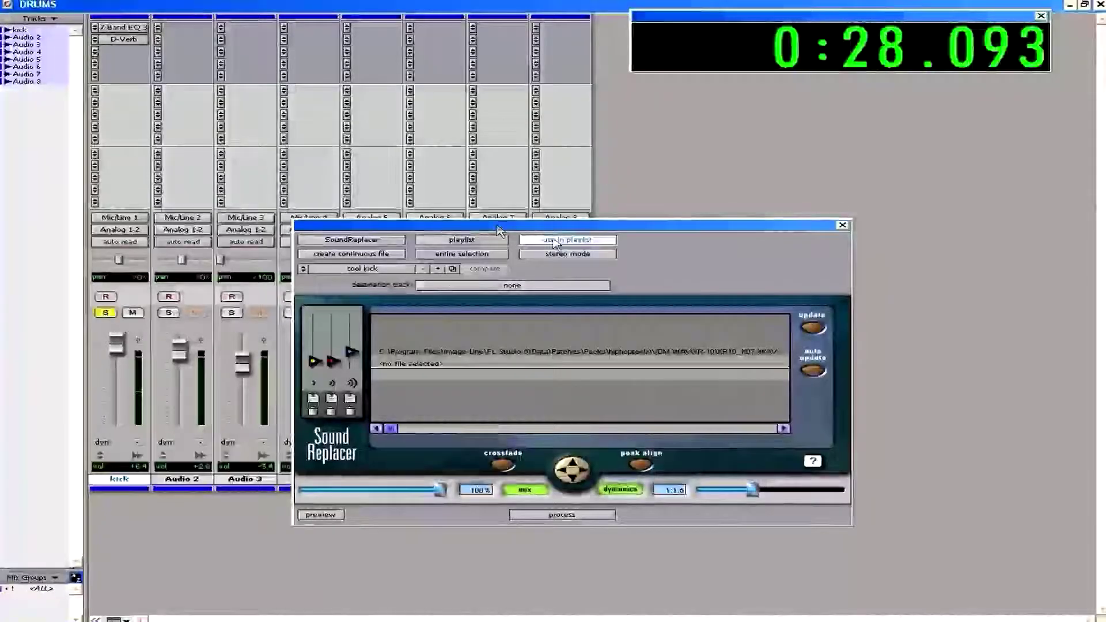
drag(499, 234, 575, 258)
click(918, 249)
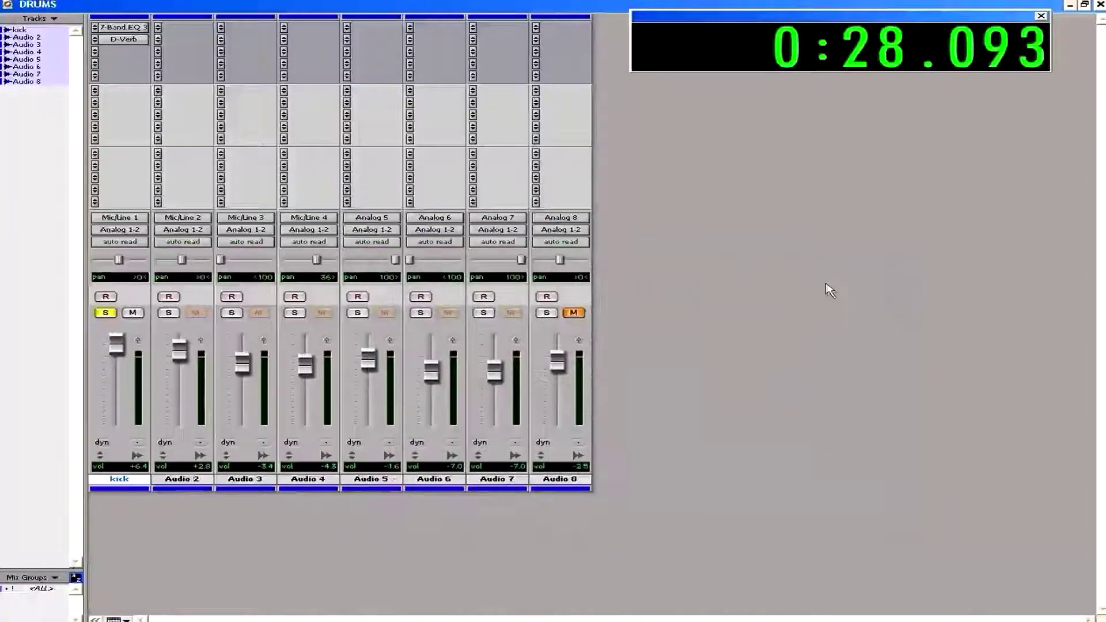
Step: Select the Audio 2 passage from about 0:27.851 to 0:34.425 in the edit window and open SoundReplacer for it
key(ctrl+equal)
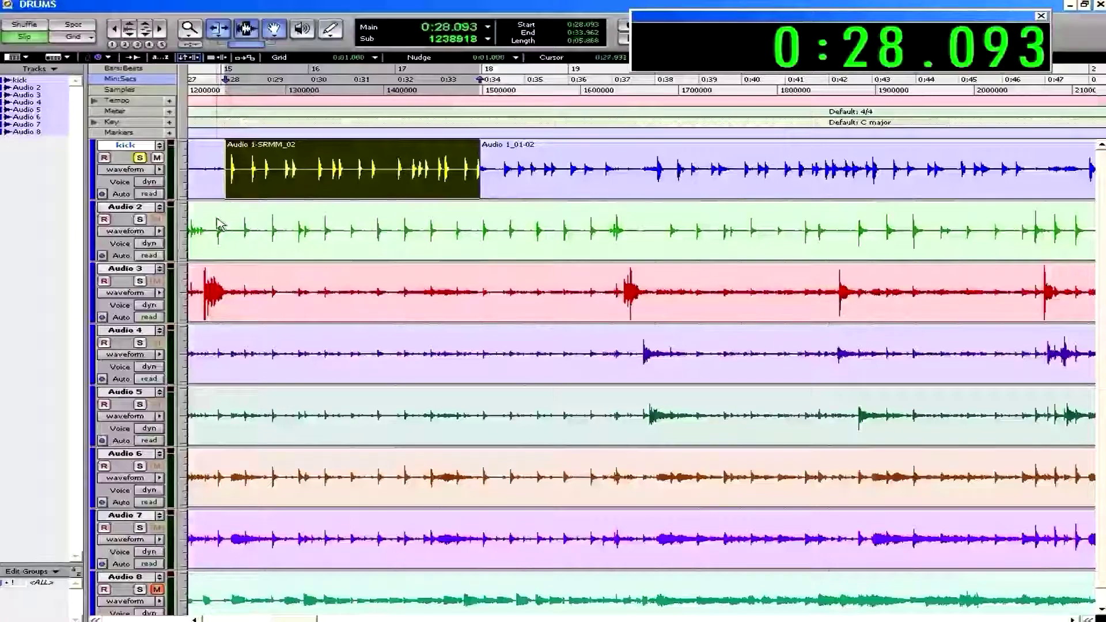
drag(216, 229, 501, 236)
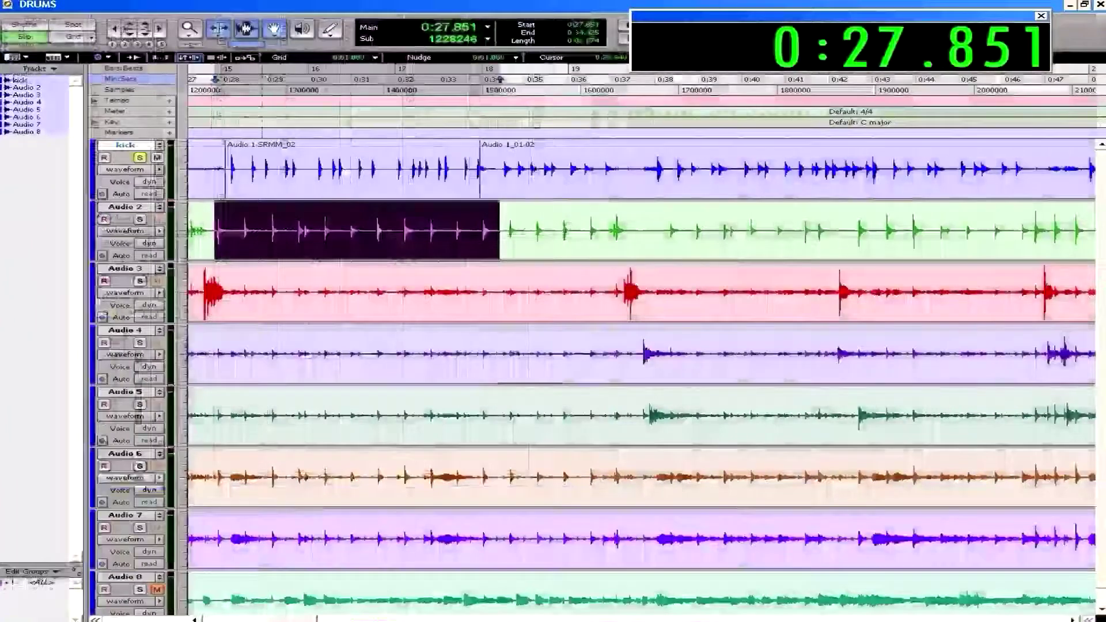
click(202, 1)
mouse_move(230, 114)
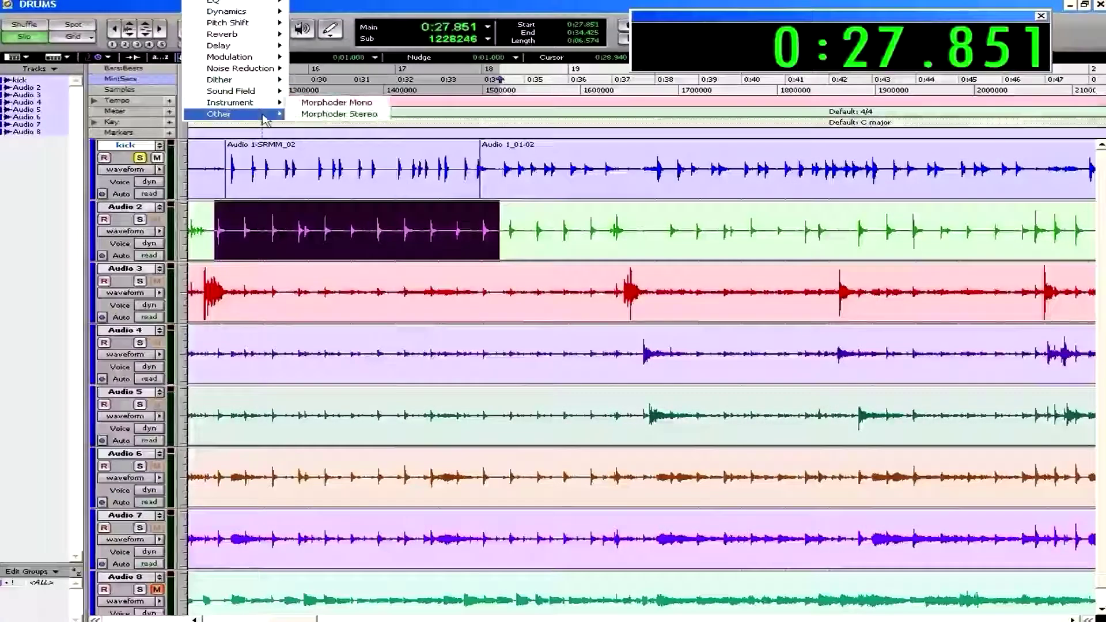
click(340, 331)
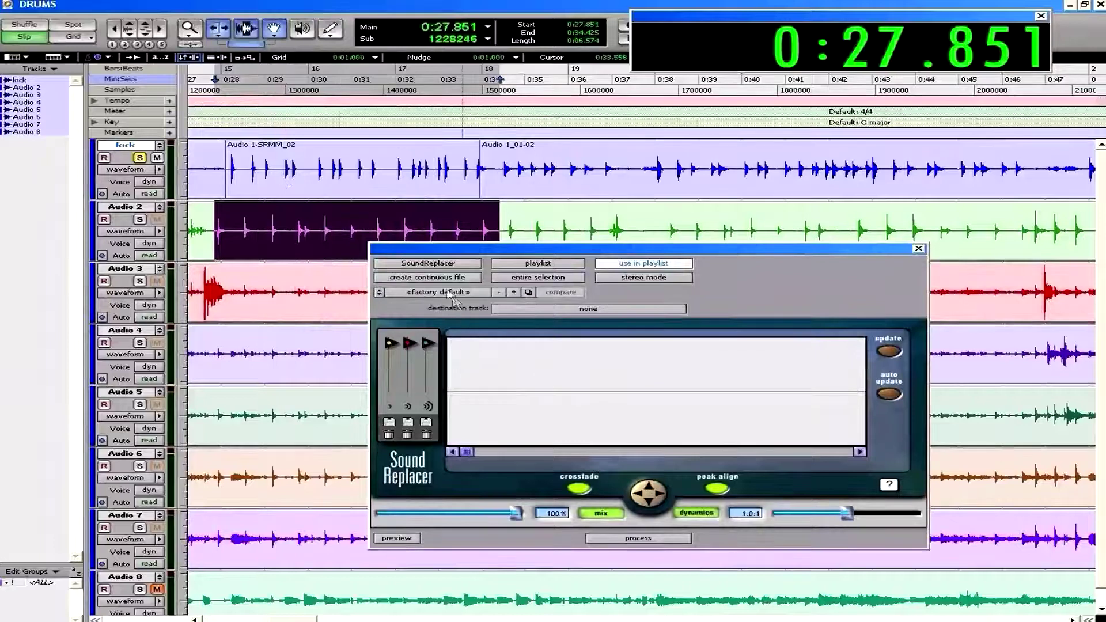
Step: Try the updated one bullet snare preset, then load snare dup 2 and process the selected Audio 2 hits
click(454, 295)
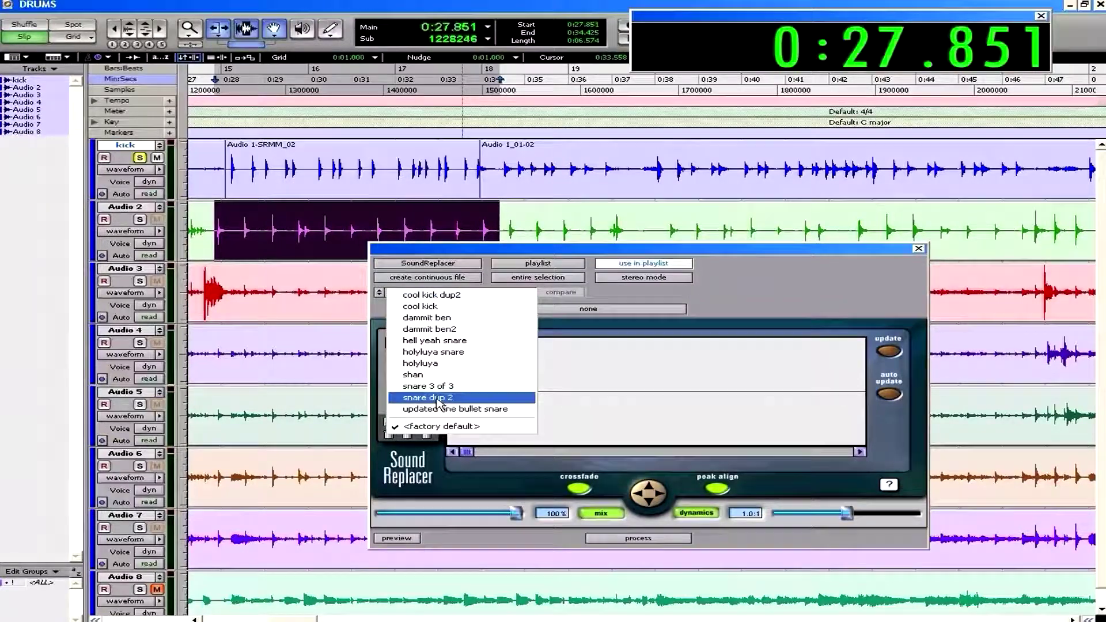
click(481, 410)
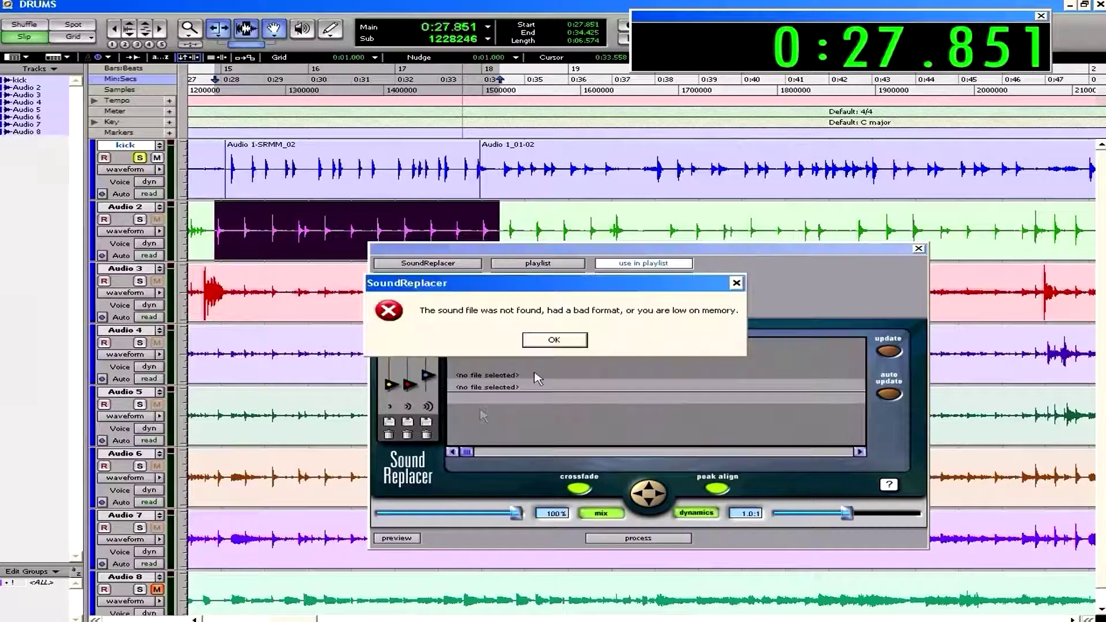
click(545, 343)
click(437, 295)
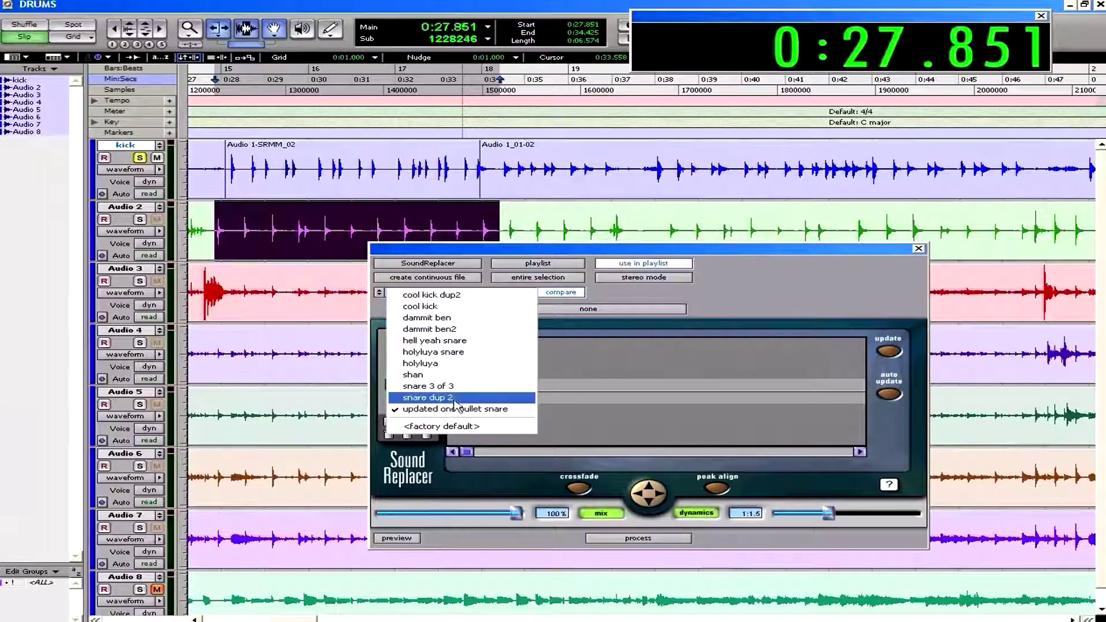
click(457, 398)
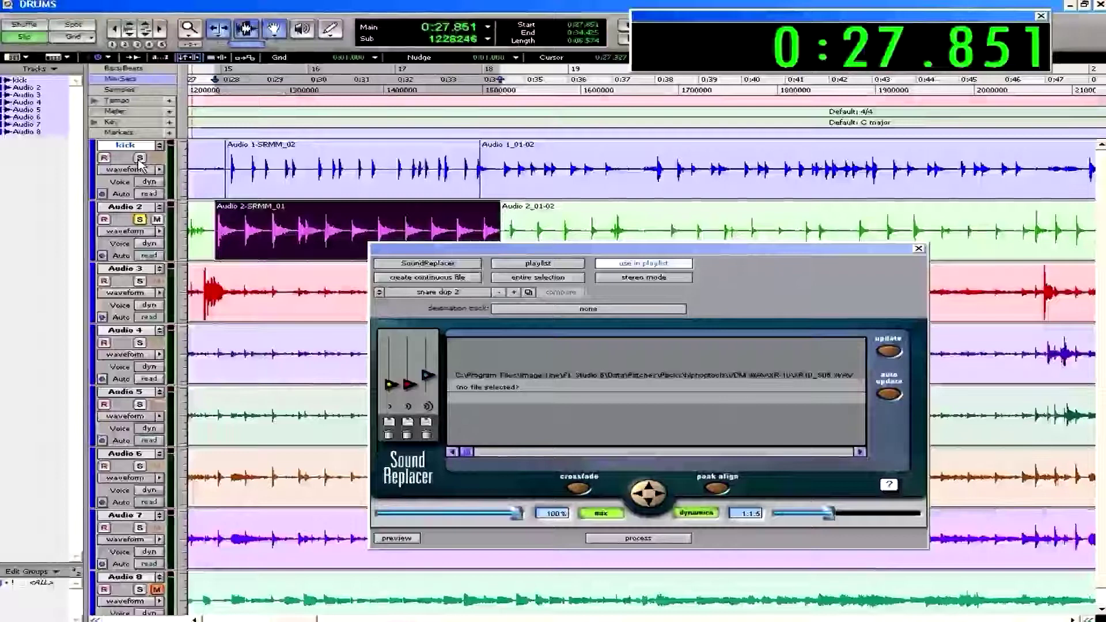
Step: Audition the replaced snare soloed and with the other drums, then undo the replacement on Audio 2
key(space)
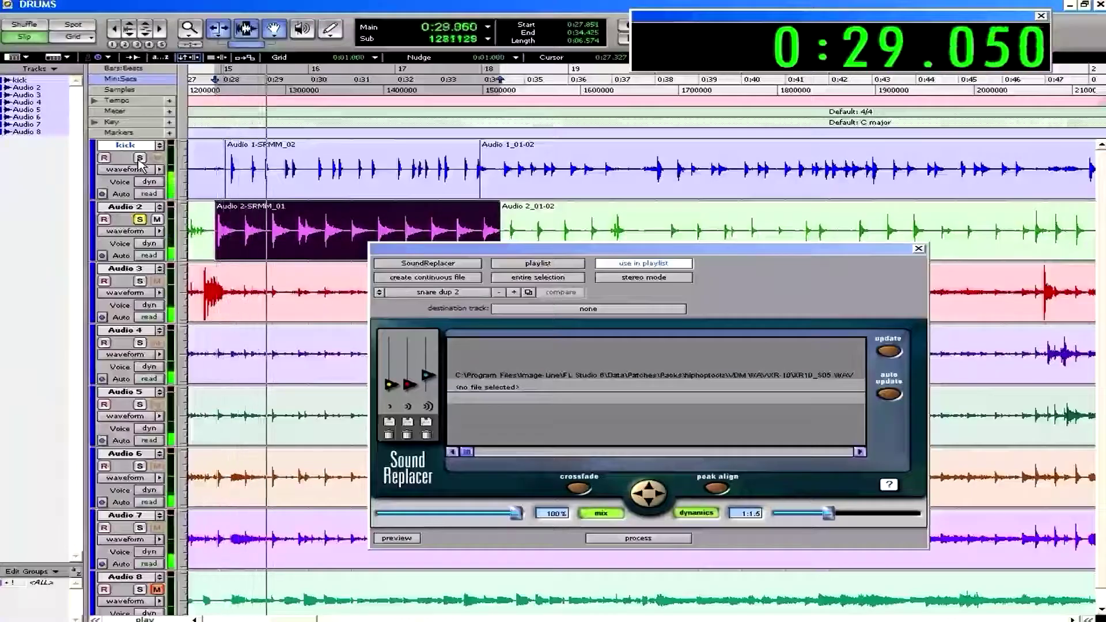
key(space)
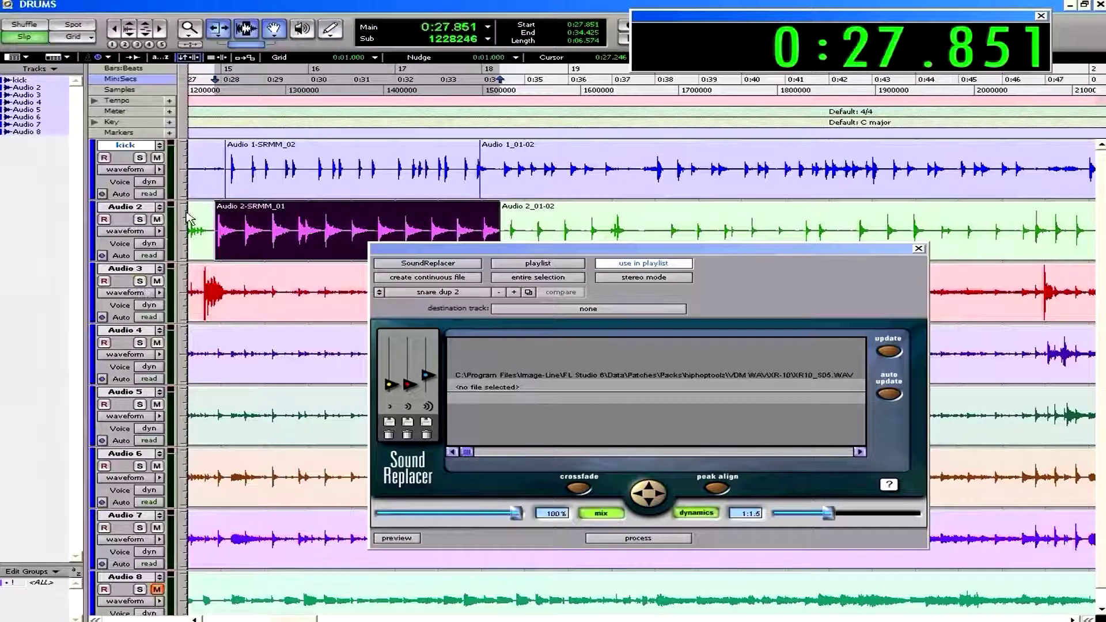
key(space)
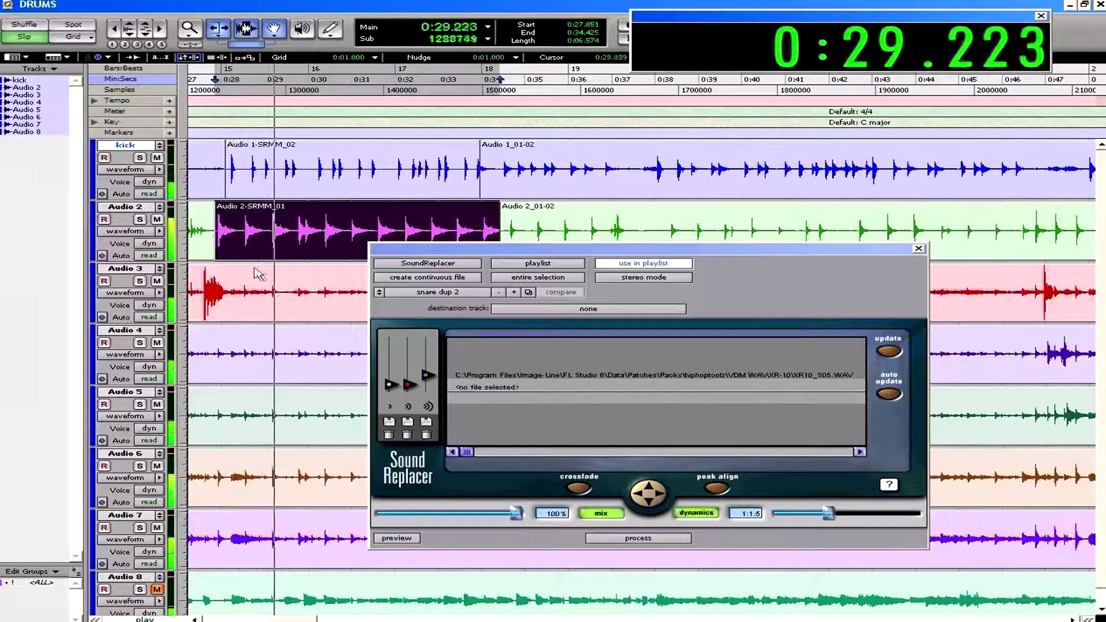
key(space)
key(ctrl+z)
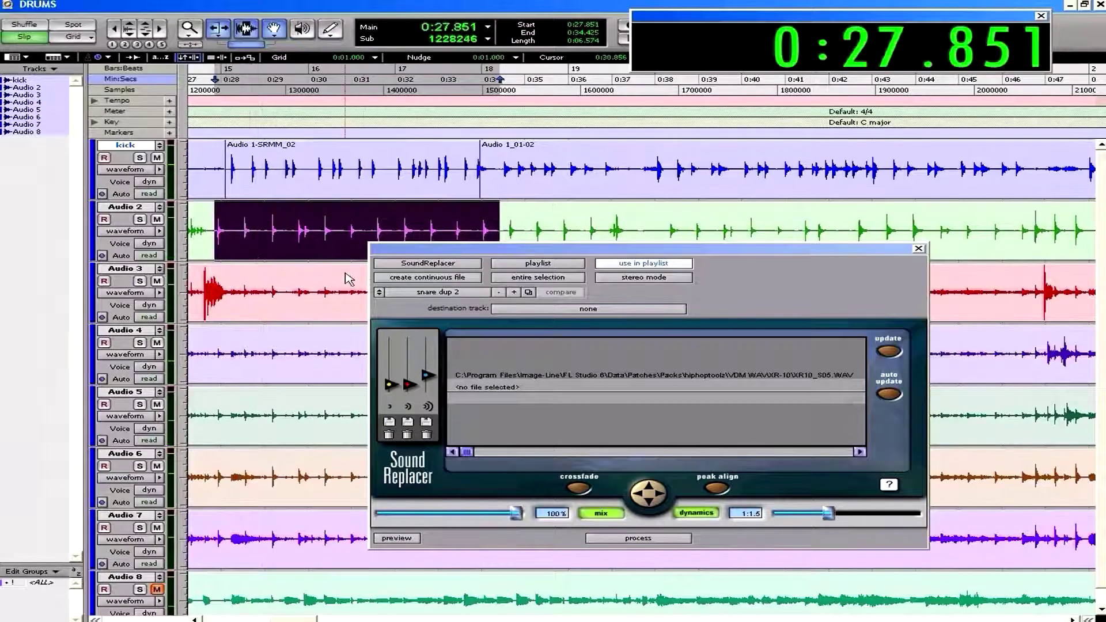
Step: Lower the Audio 2 fader to about -12.3 dB in the mixer and close SoundReplacer
key(ctrl+equal)
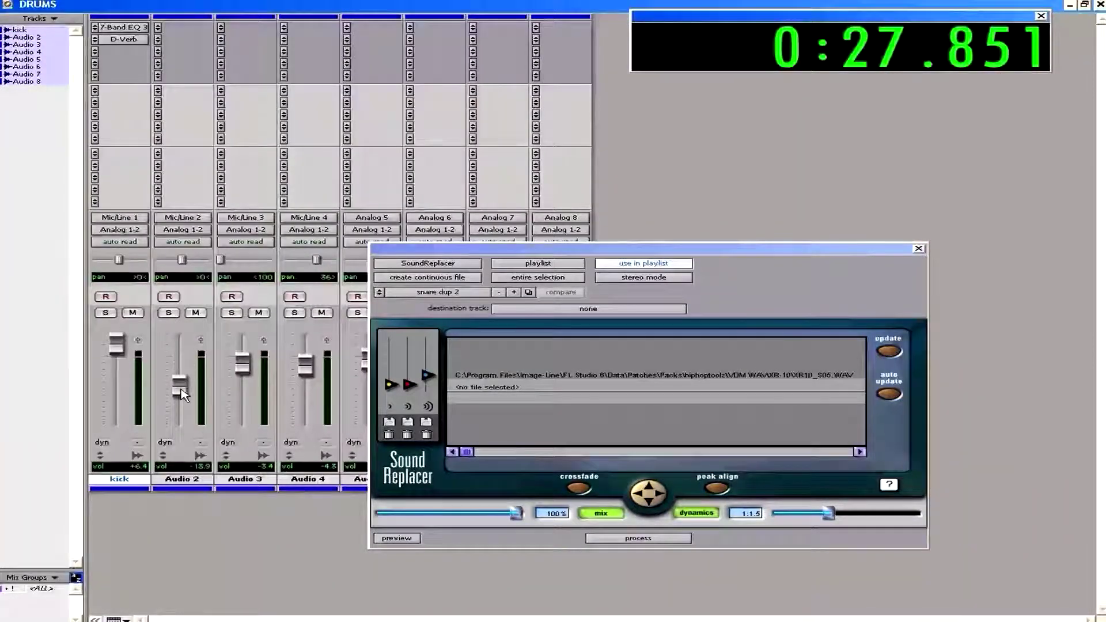
drag(182, 396, 181, 386)
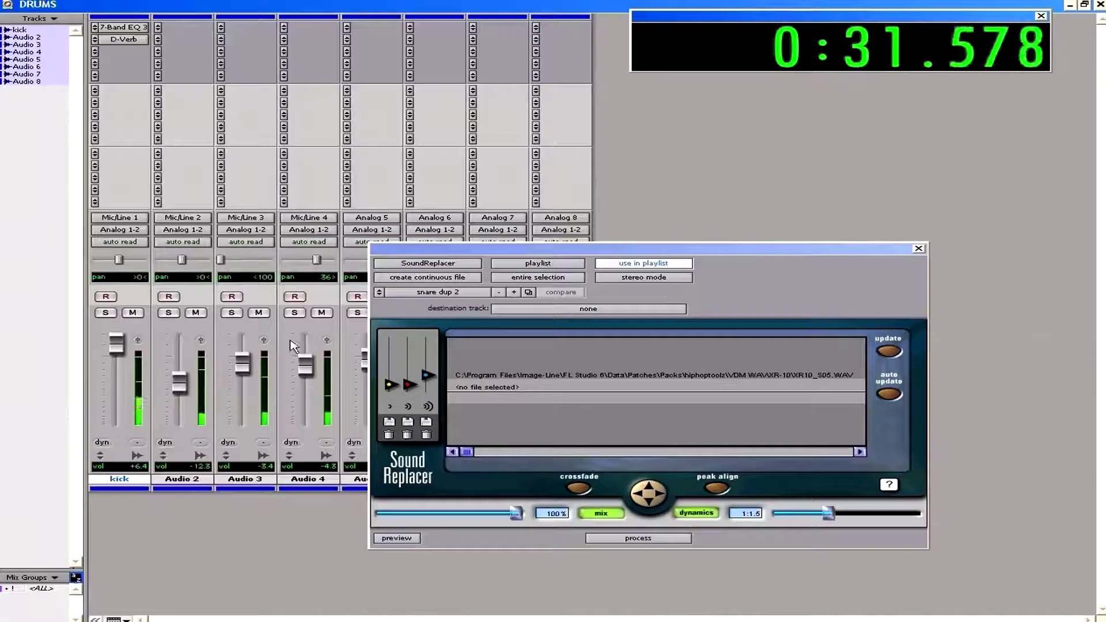
click(920, 250)
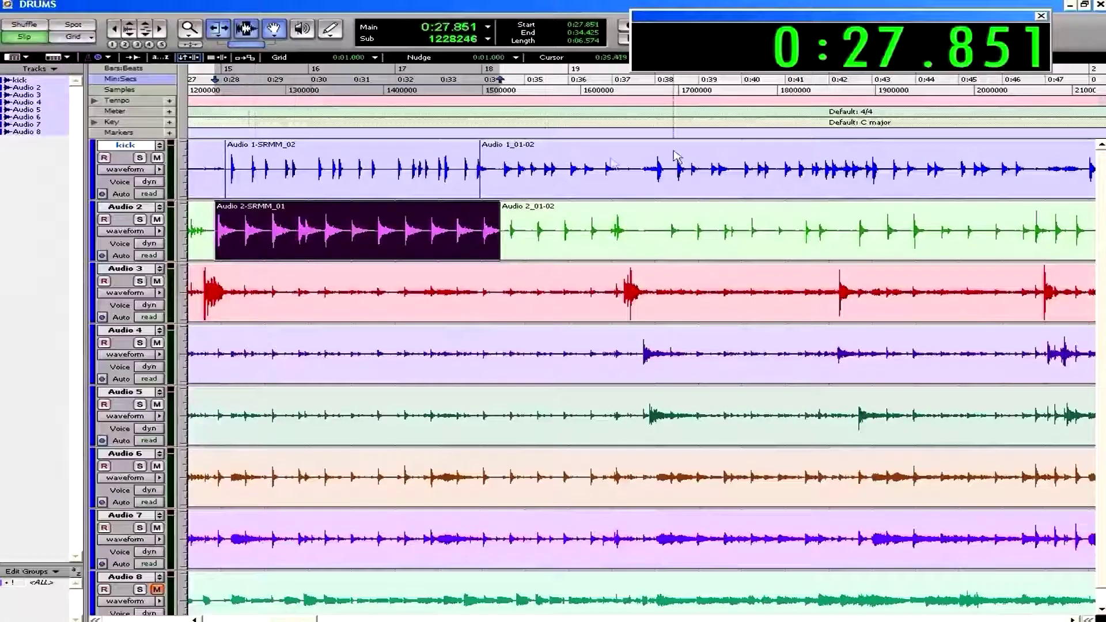
Step: Play the full drum mix from about 0:28 through the replaced section into the original hits, and again from about 0:30.6
click(223, 286)
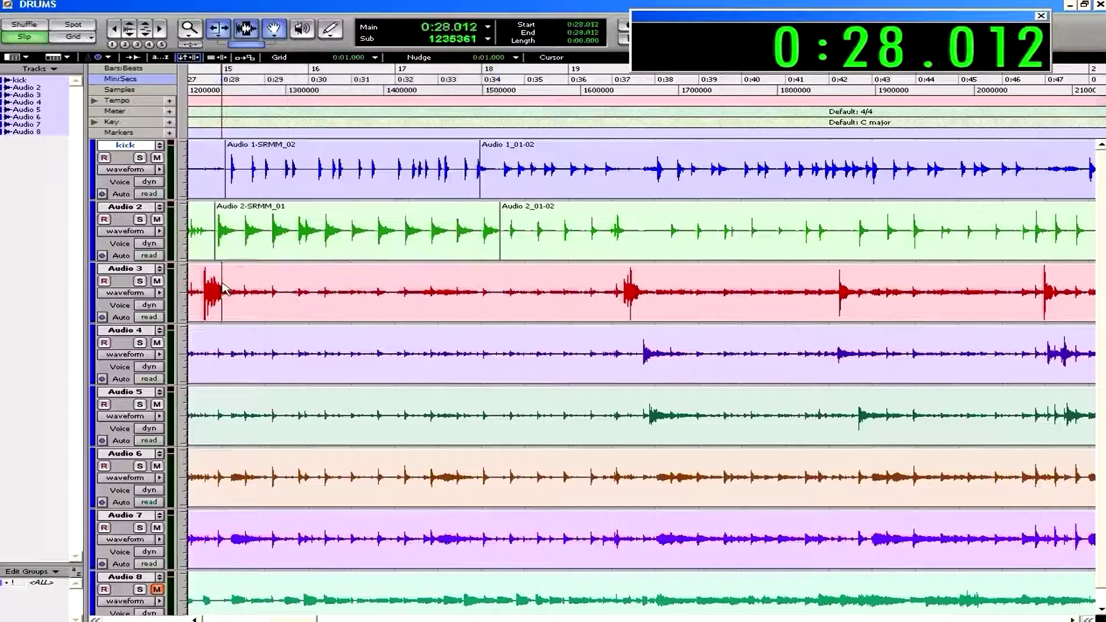
key(space)
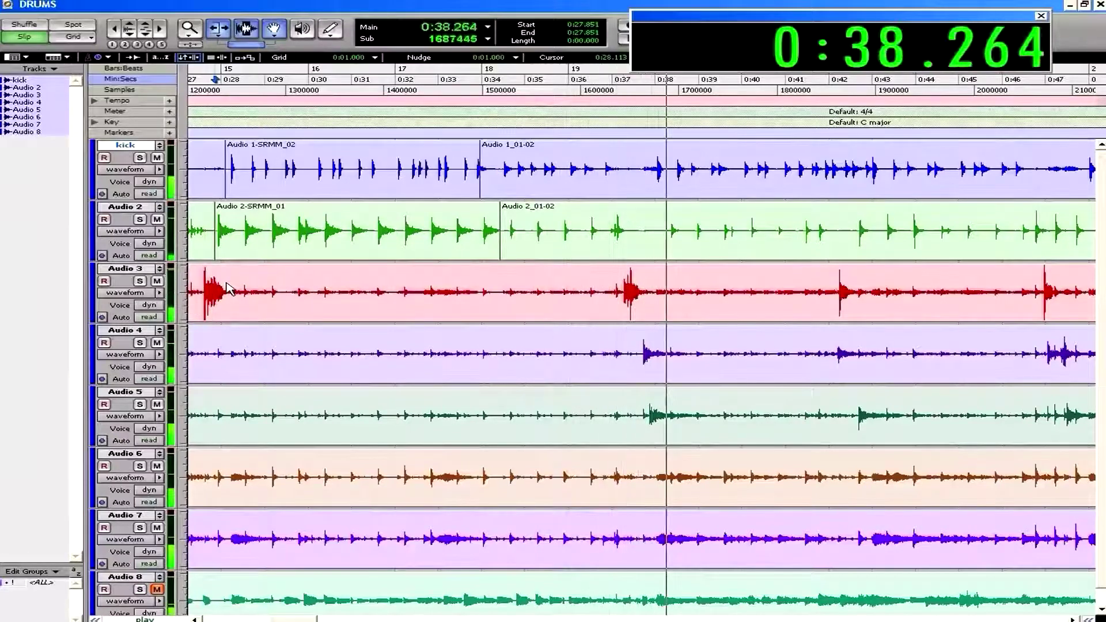
key(space)
click(337, 172)
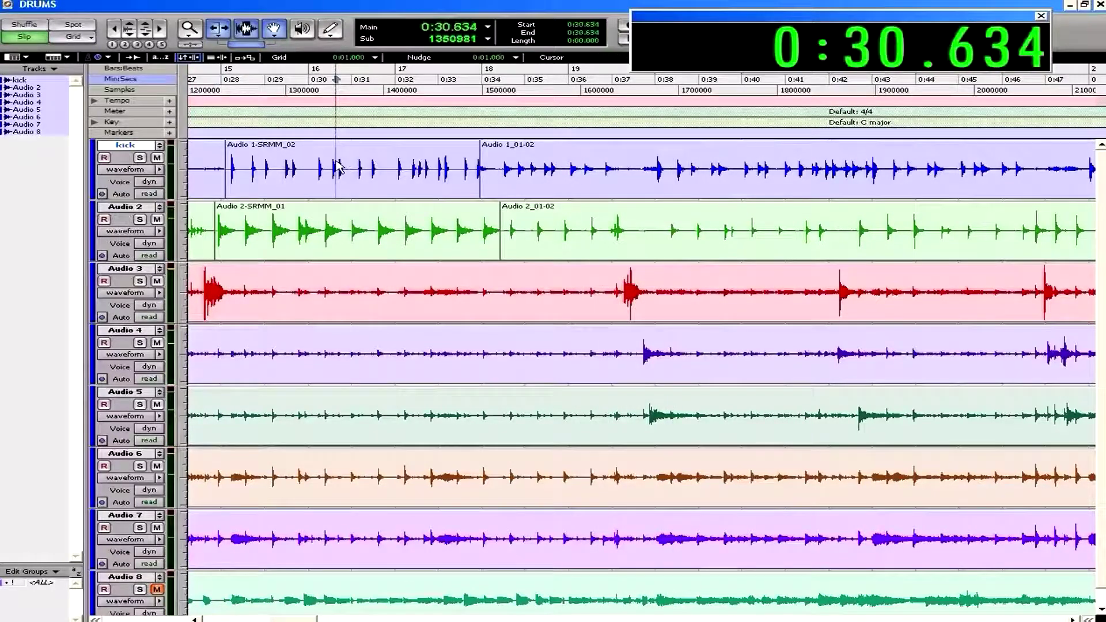
key(space)
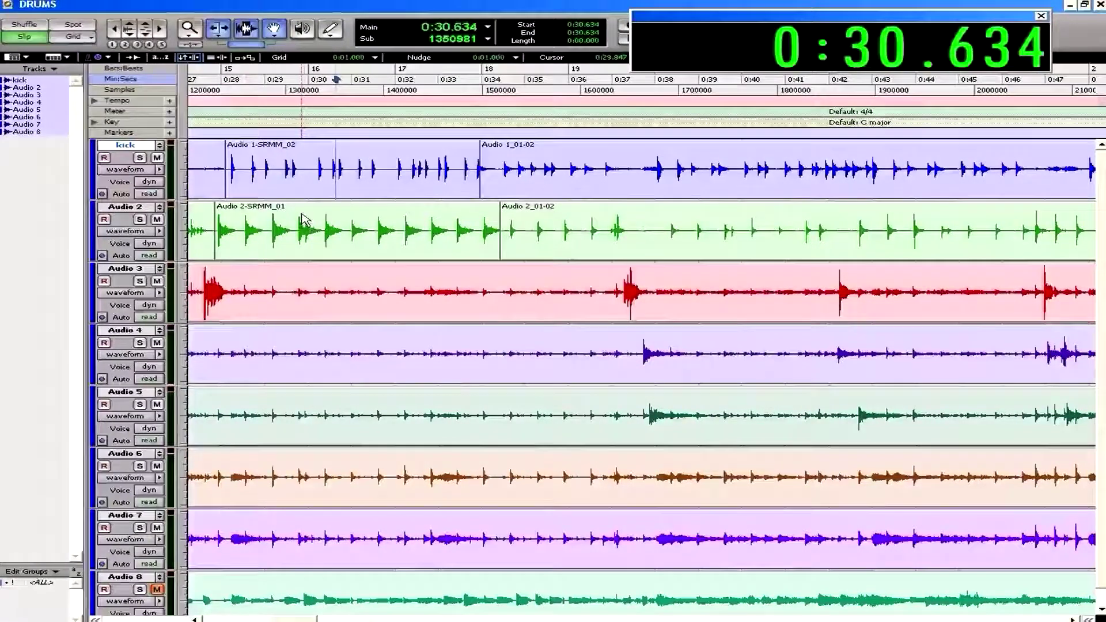
Step: Duplicate the kick track once with all its data, inserting the copy after the last selected track
right_click(128, 150)
click(225, 218)
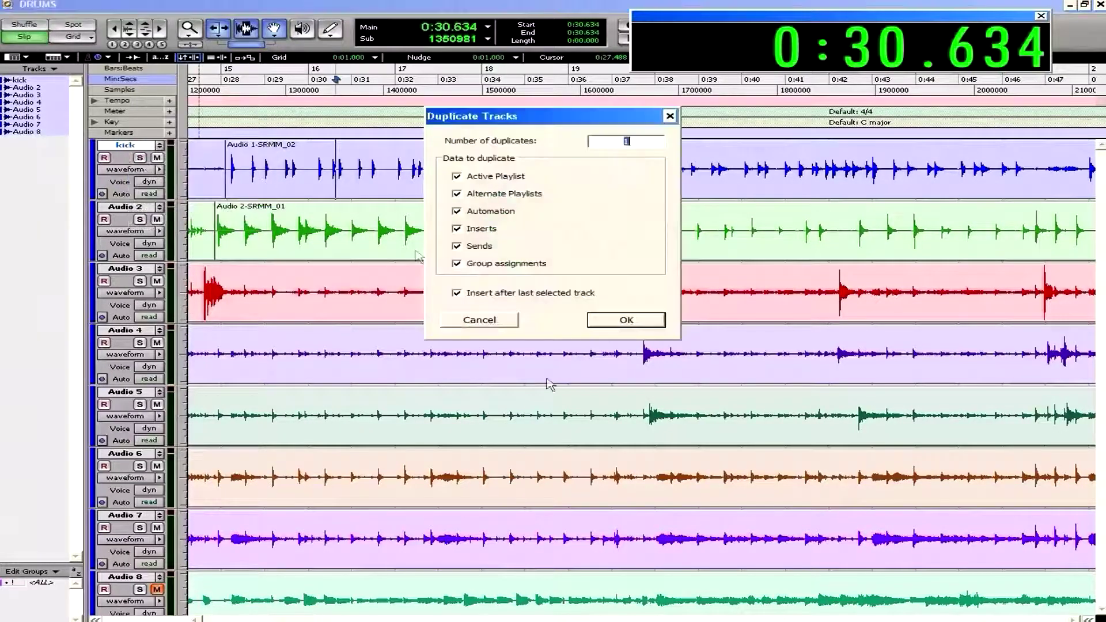
click(613, 322)
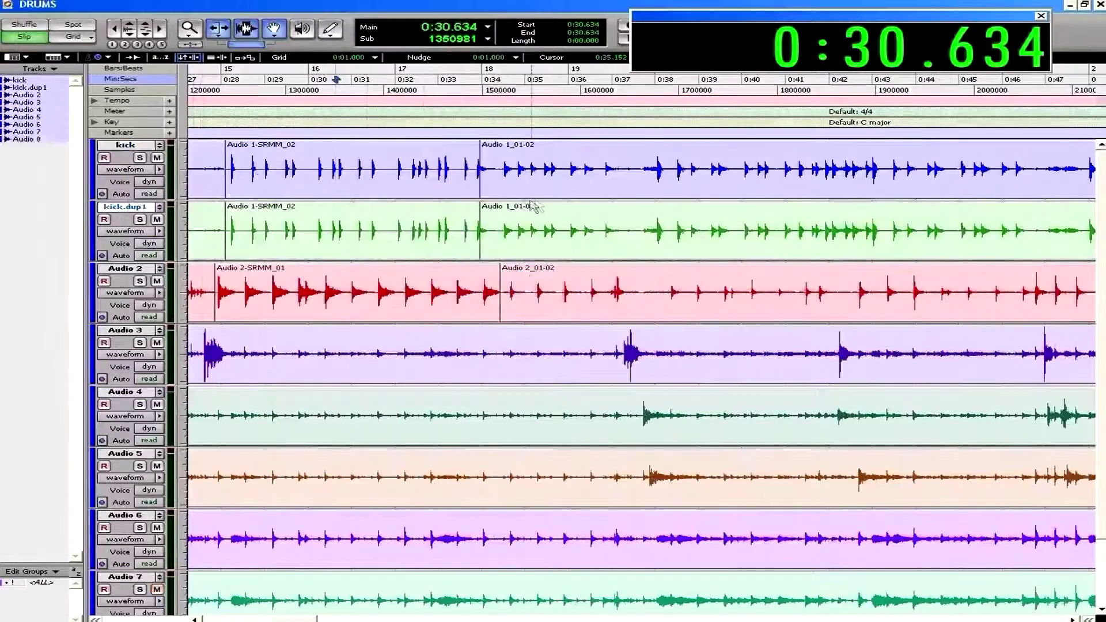
Step: Process the Audio 1_01-02 region on the duplicated kick track with SoundReplacer's cool kick preset, and solo that track
double_click(521, 225)
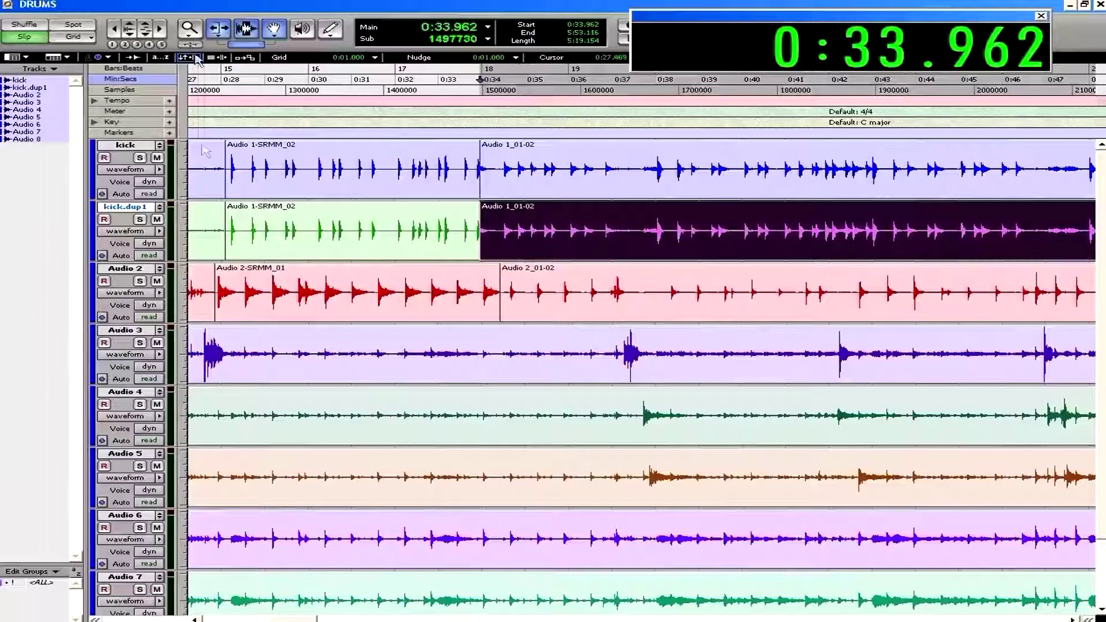
click(241, 3)
mouse_move(255, 119)
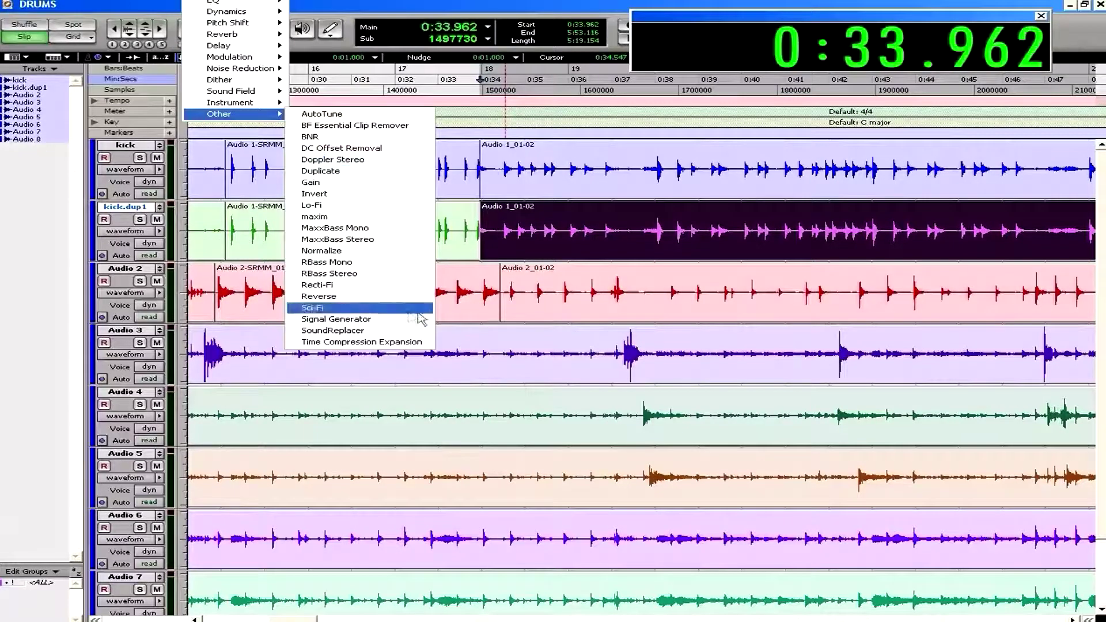
click(413, 331)
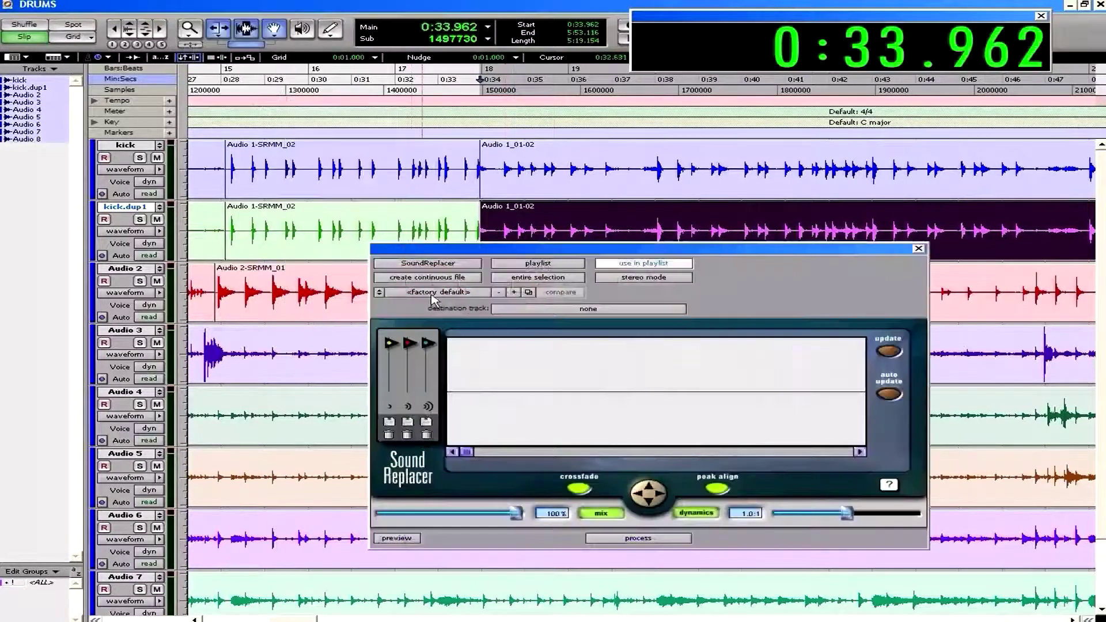
click(432, 294)
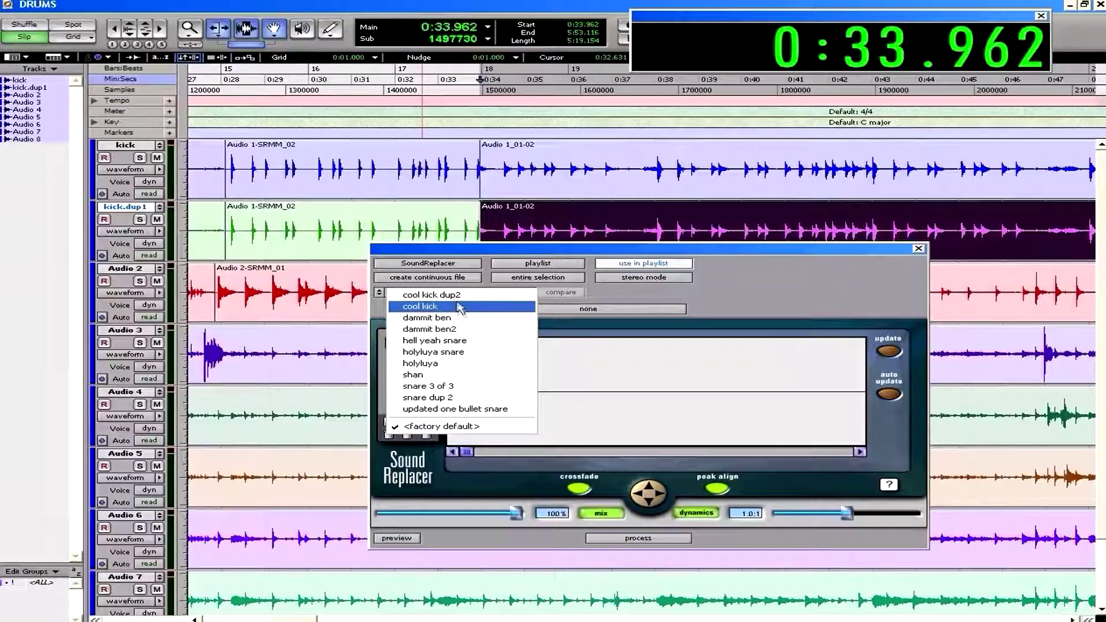
click(457, 306)
click(623, 539)
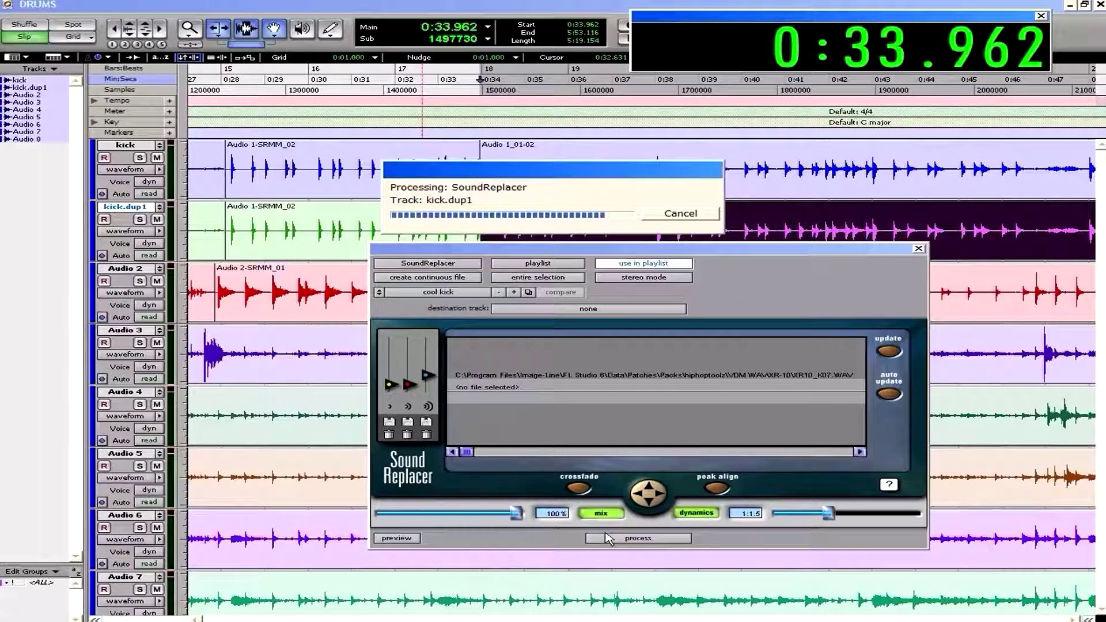
click(140, 220)
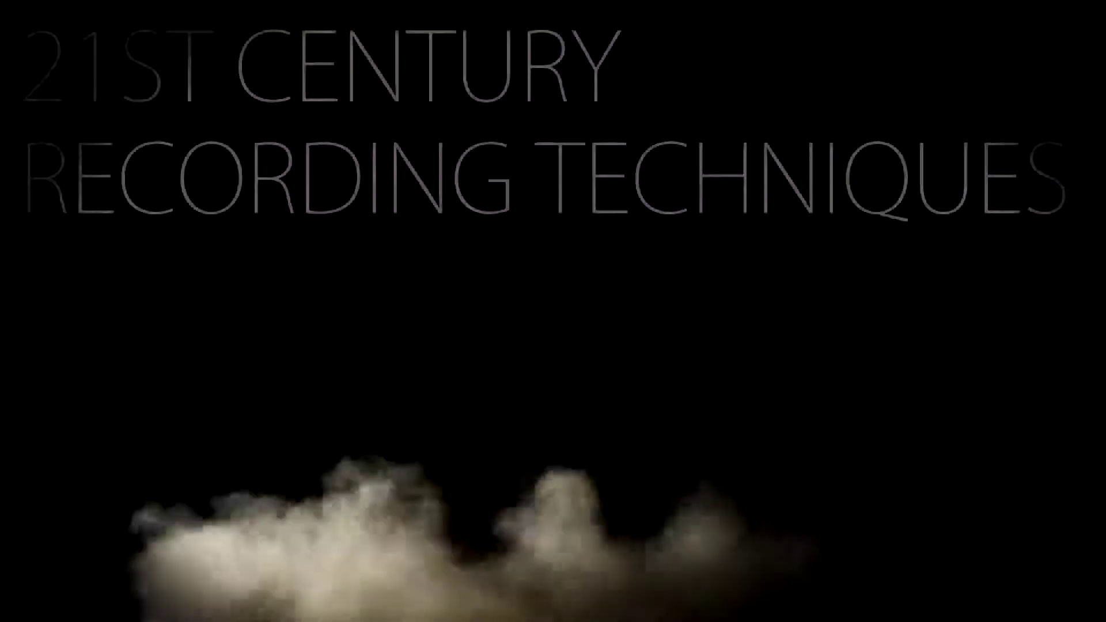